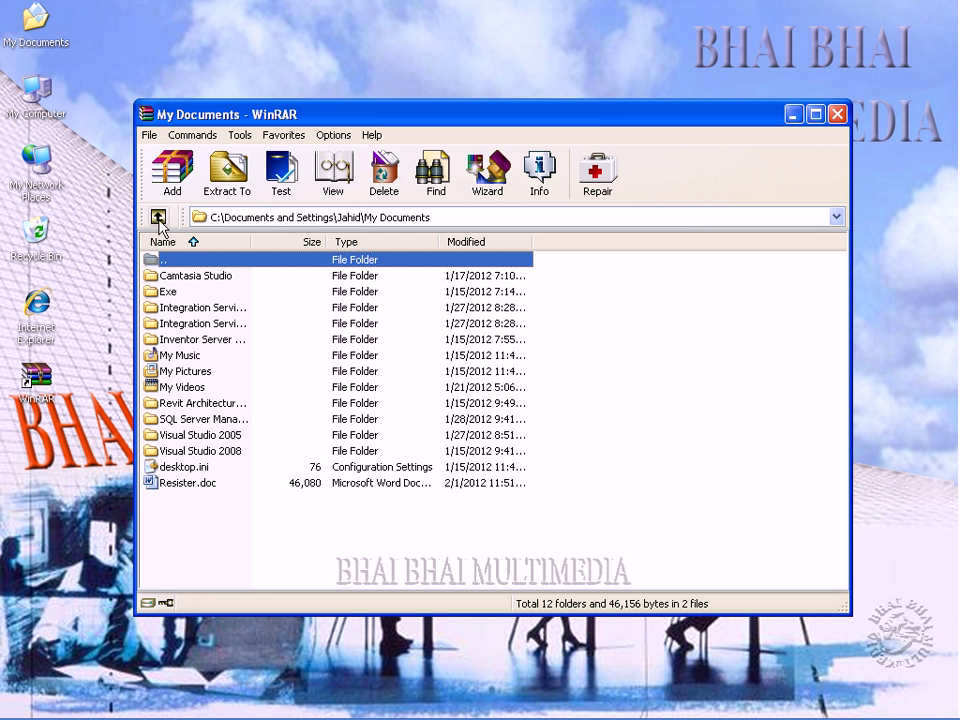
Go up the folder levels to My Computer and open the Sourov (F:) drive.
click(284, 214)
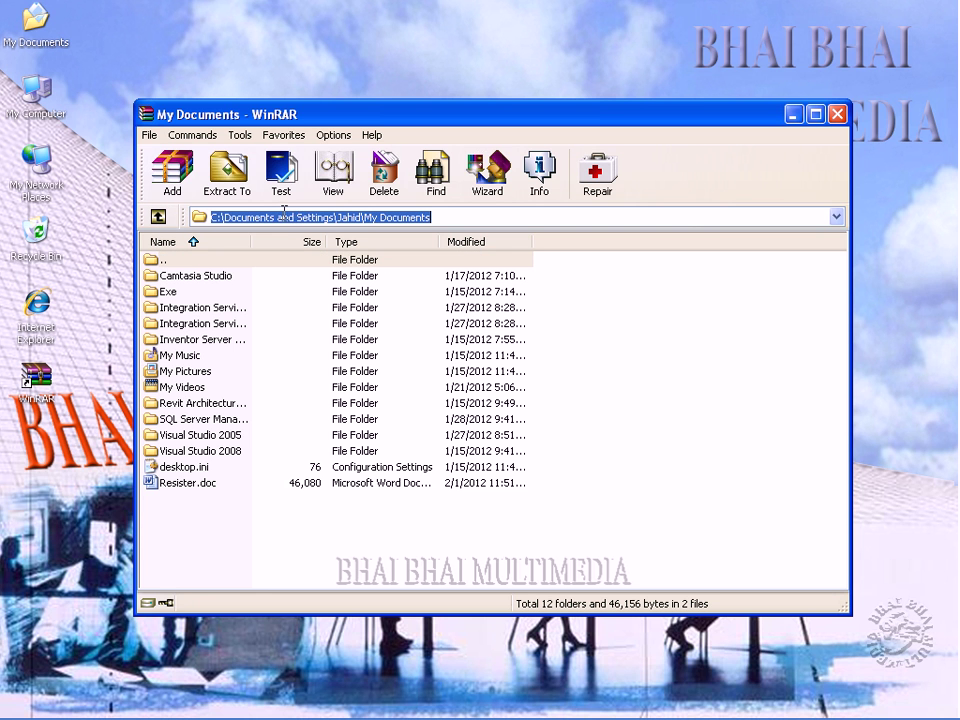
click(436, 217)
click(154, 220)
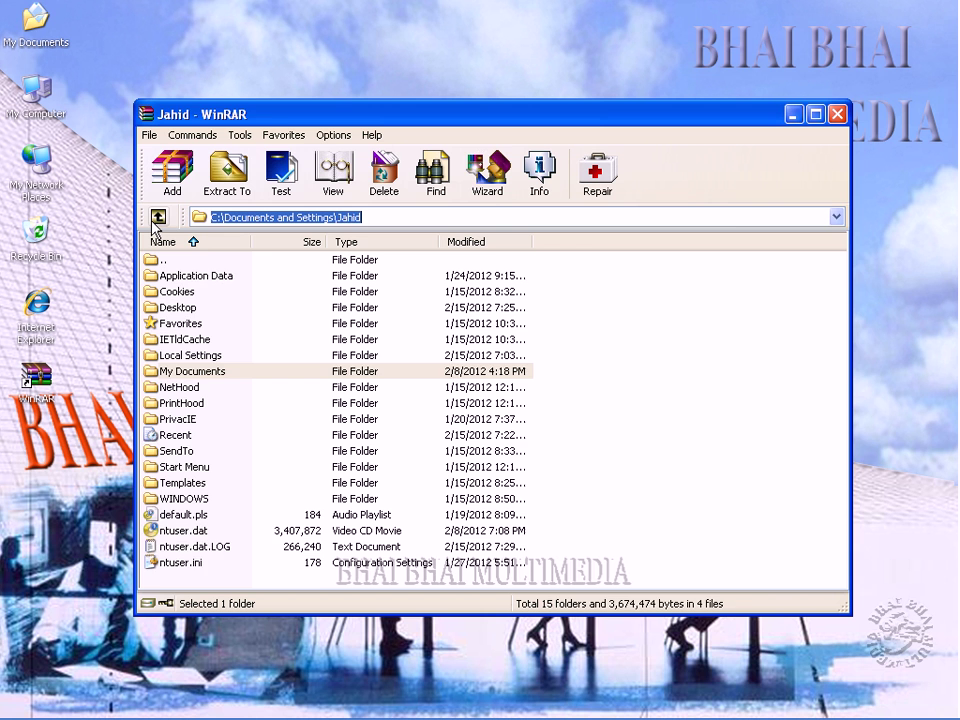
click(154, 220)
click(154, 220)
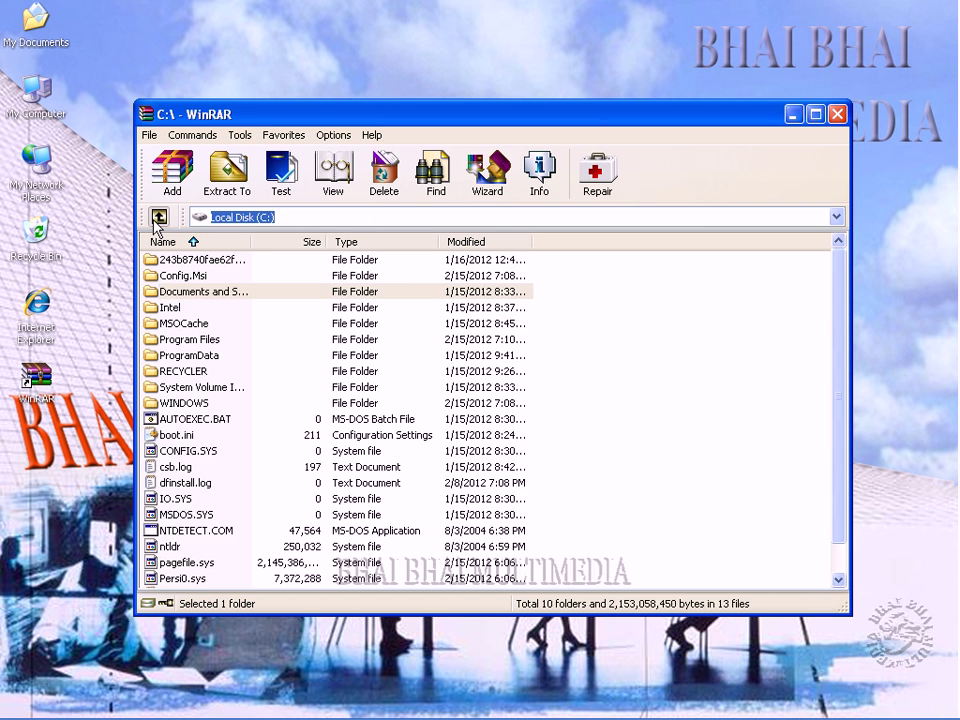
click(156, 219)
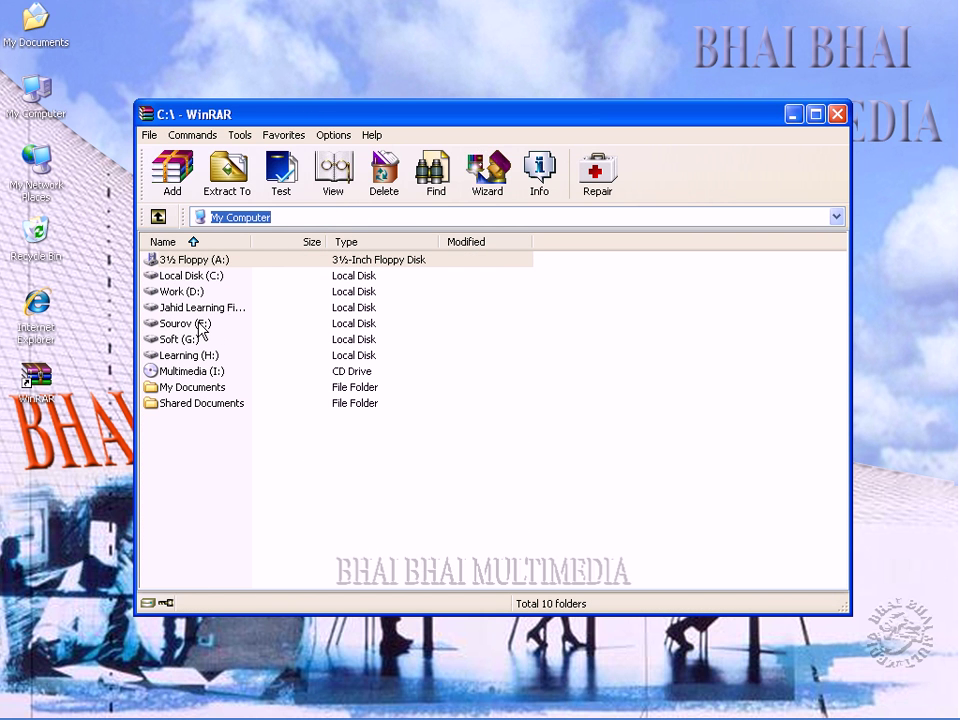
double_click(200, 325)
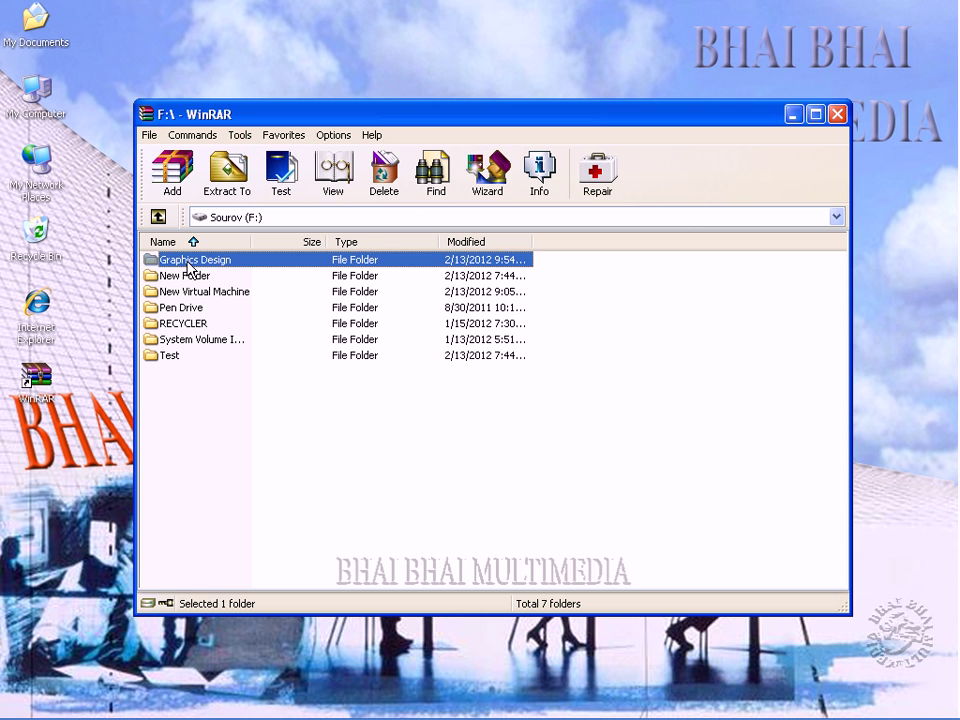
Archive the Graphics Design folder as Graphics Design.zip in ZIP format.
click(183, 179)
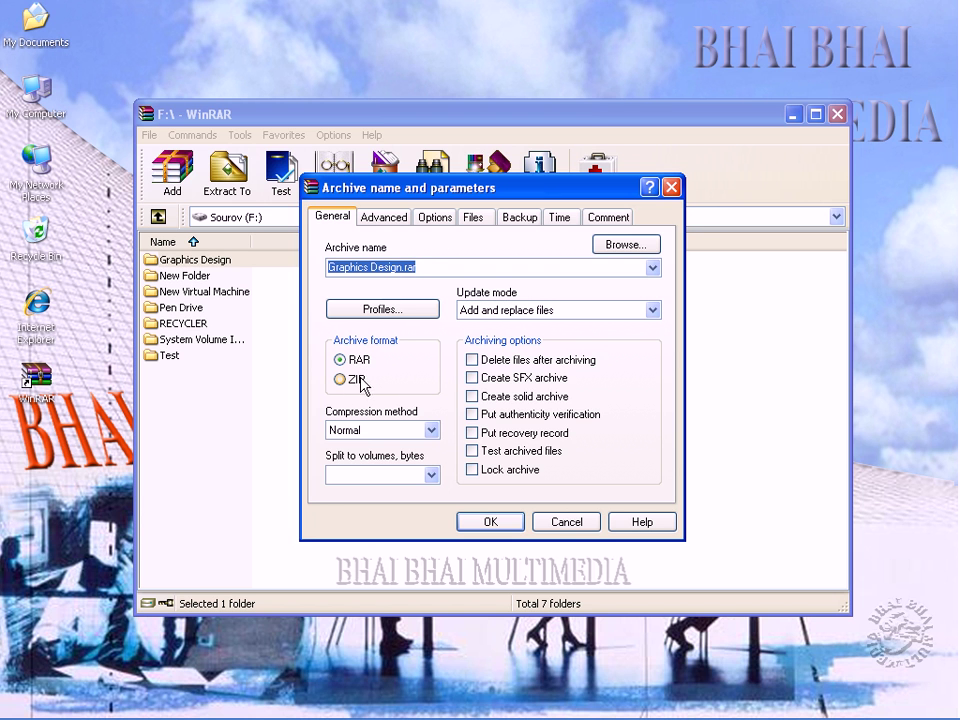
click(341, 380)
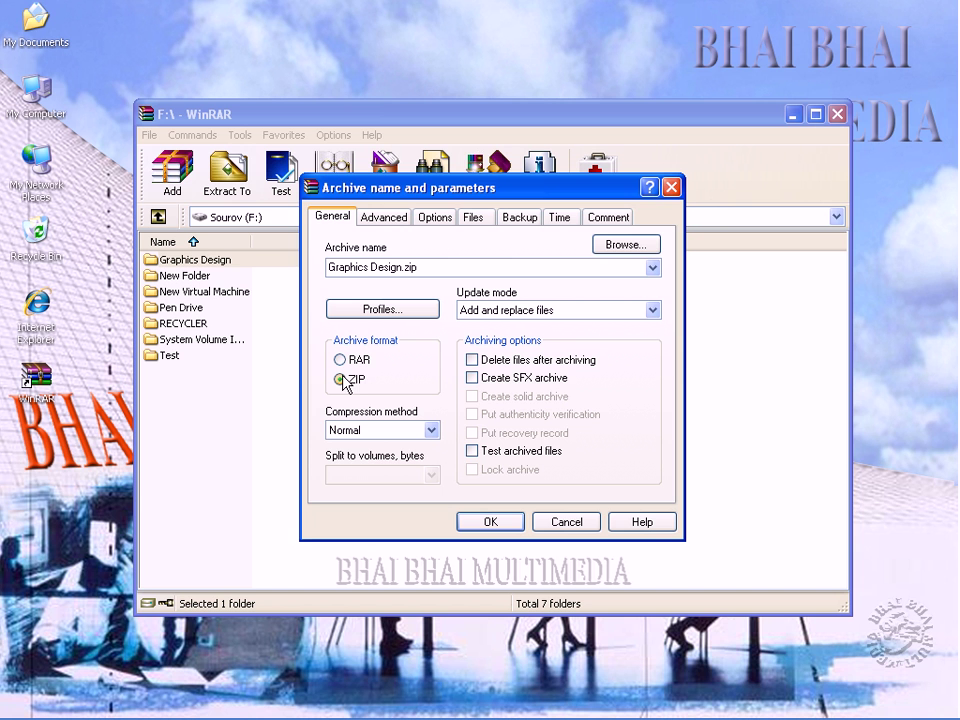
click(490, 522)
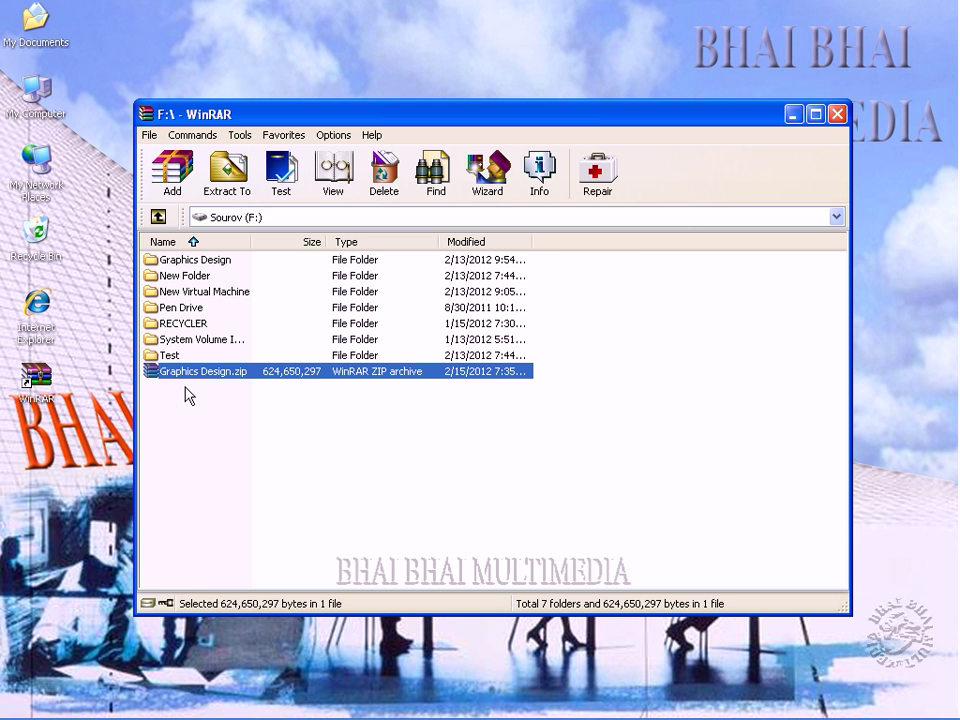
Locate the new Graphics Design.zip beside the Graphics Design folder, then clear the selection.
click(172, 395)
key(Home)
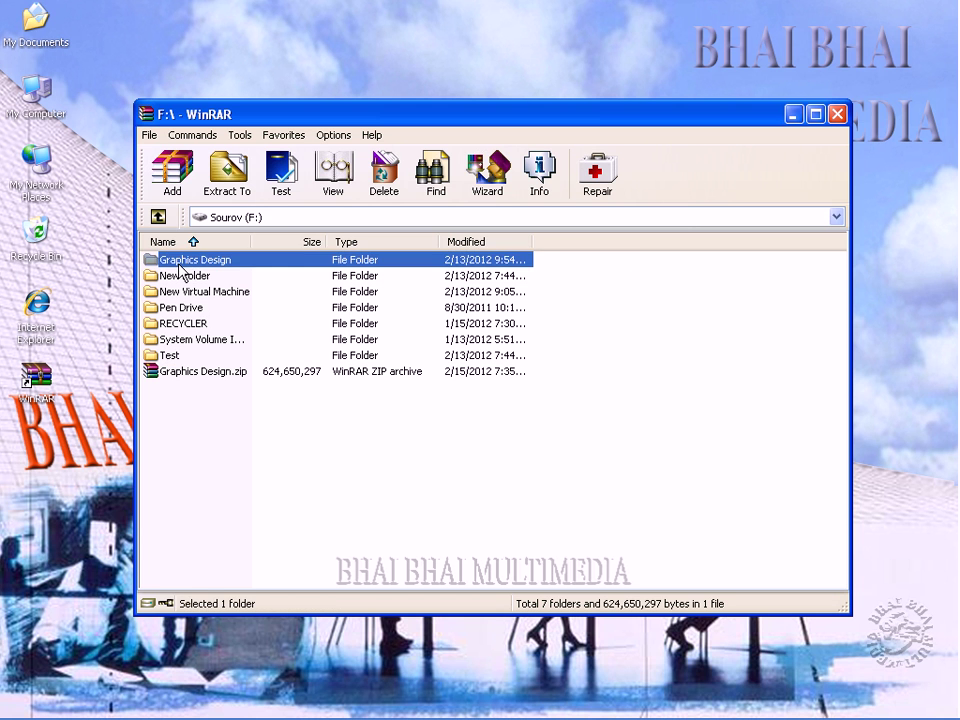
click(201, 374)
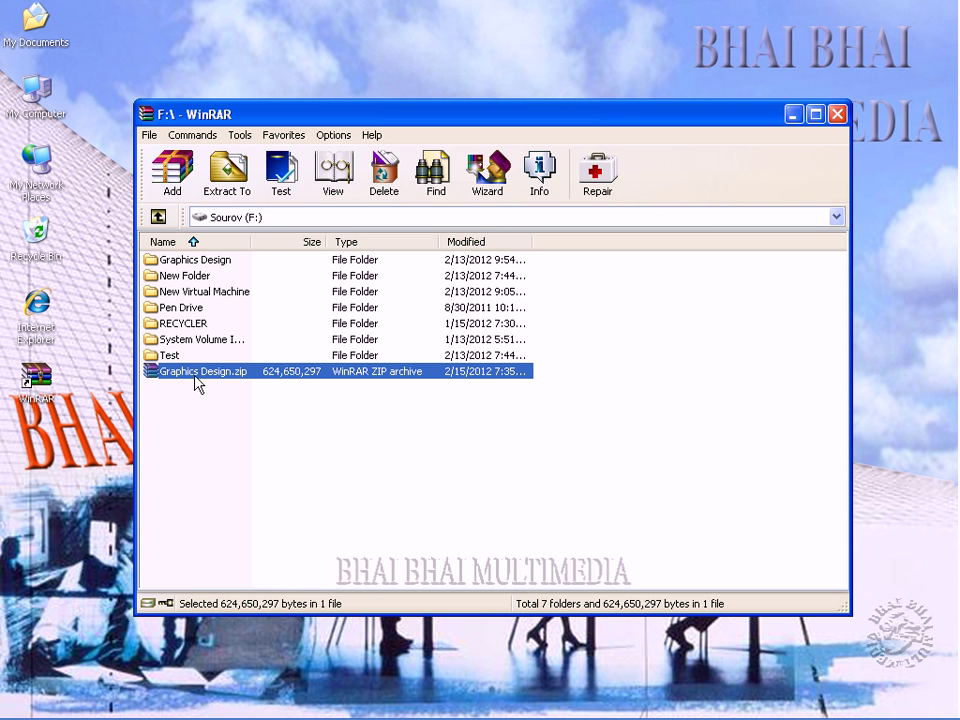
click(195, 386)
click(191, 376)
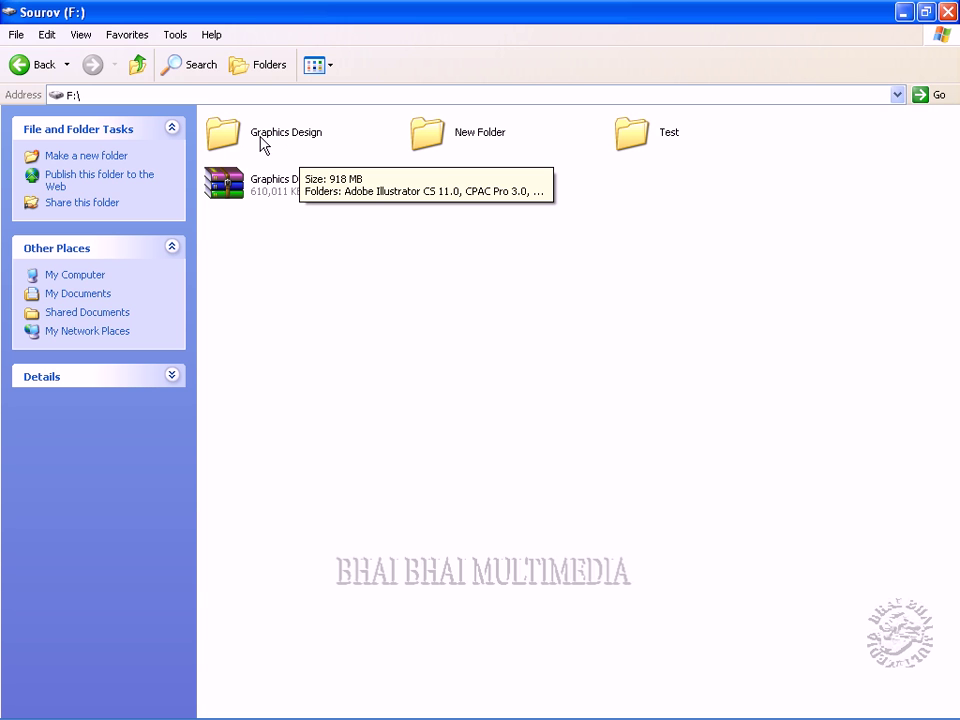
mouse_move(266, 190)
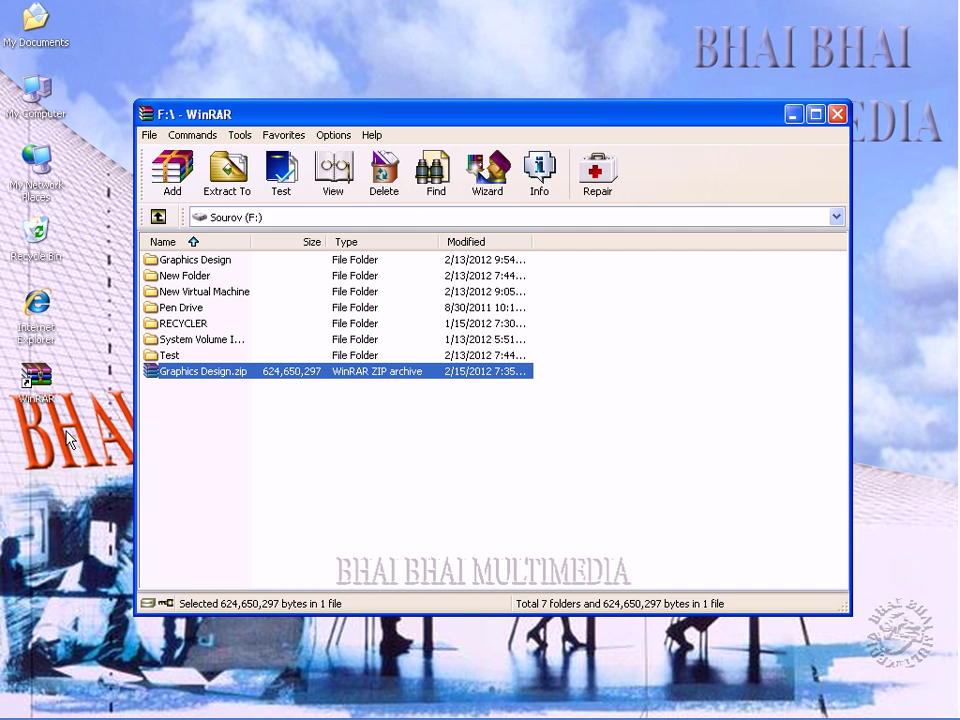
Extract Graphics Design.zip into the Desktop folder using Extract To.
click(180, 424)
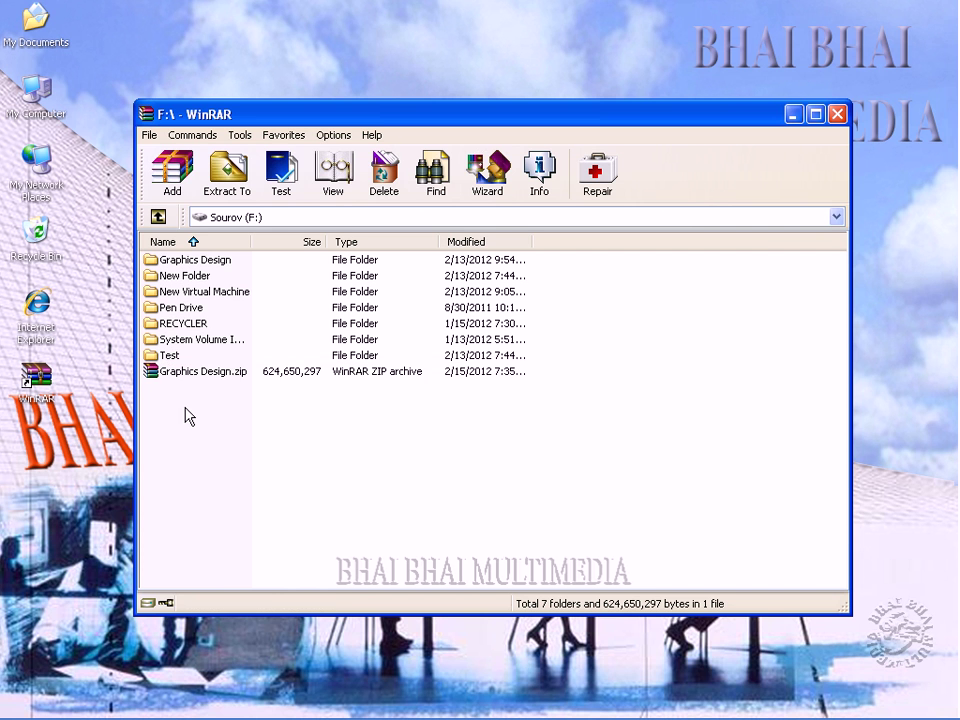
click(155, 375)
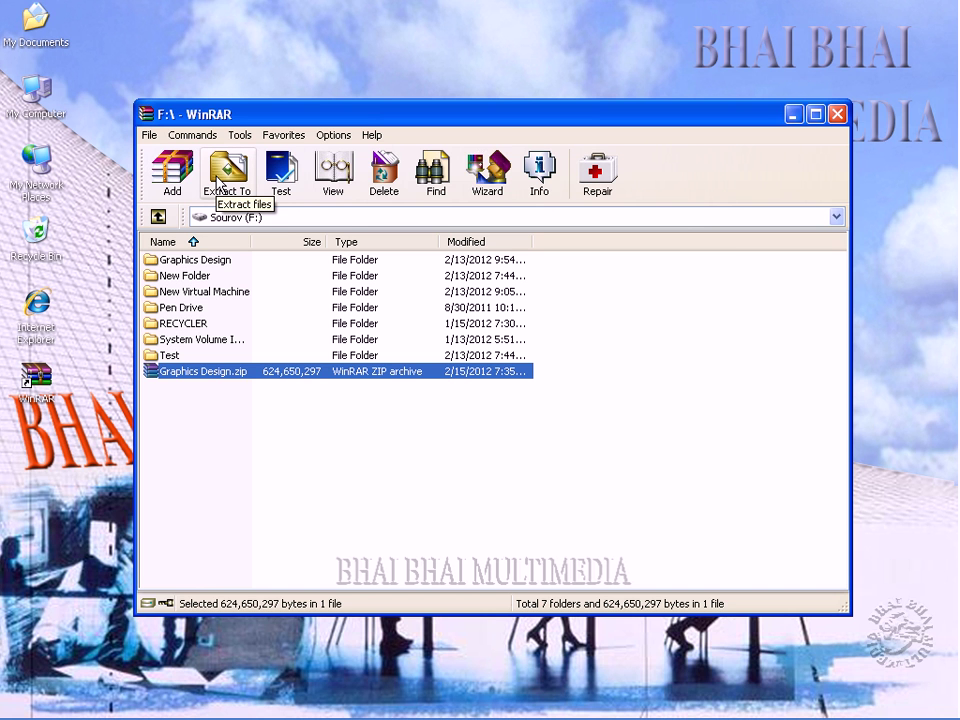
click(221, 183)
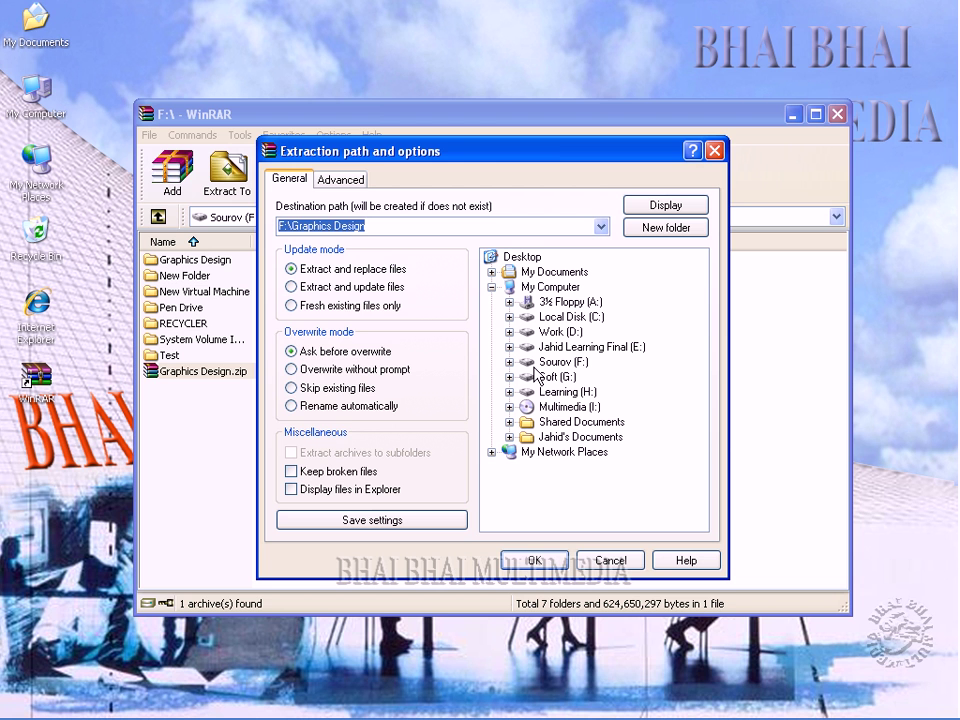
click(514, 260)
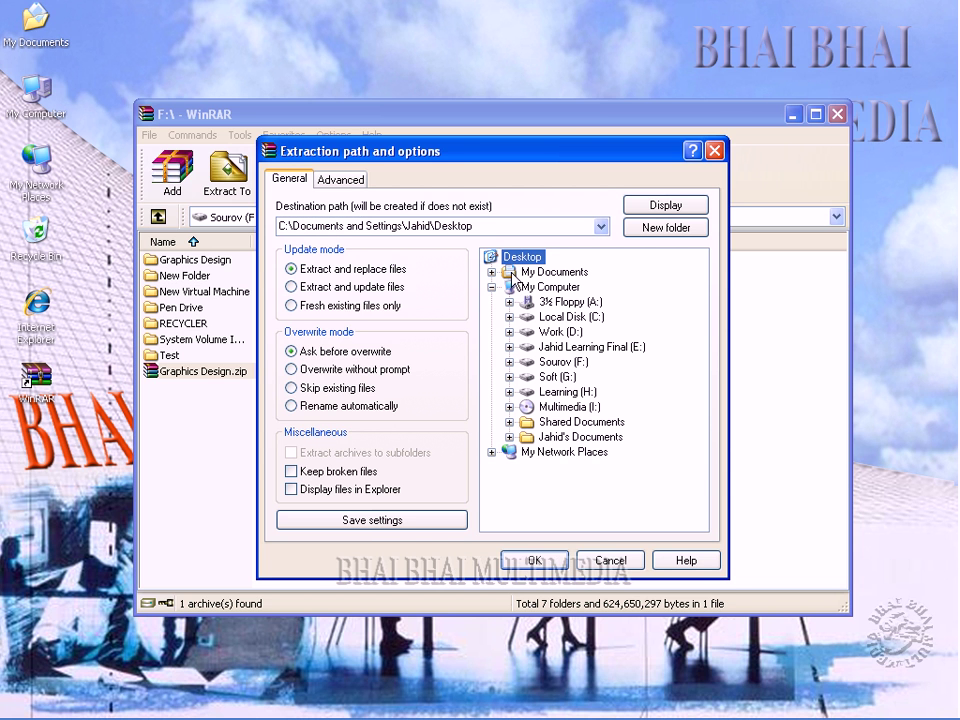
click(534, 560)
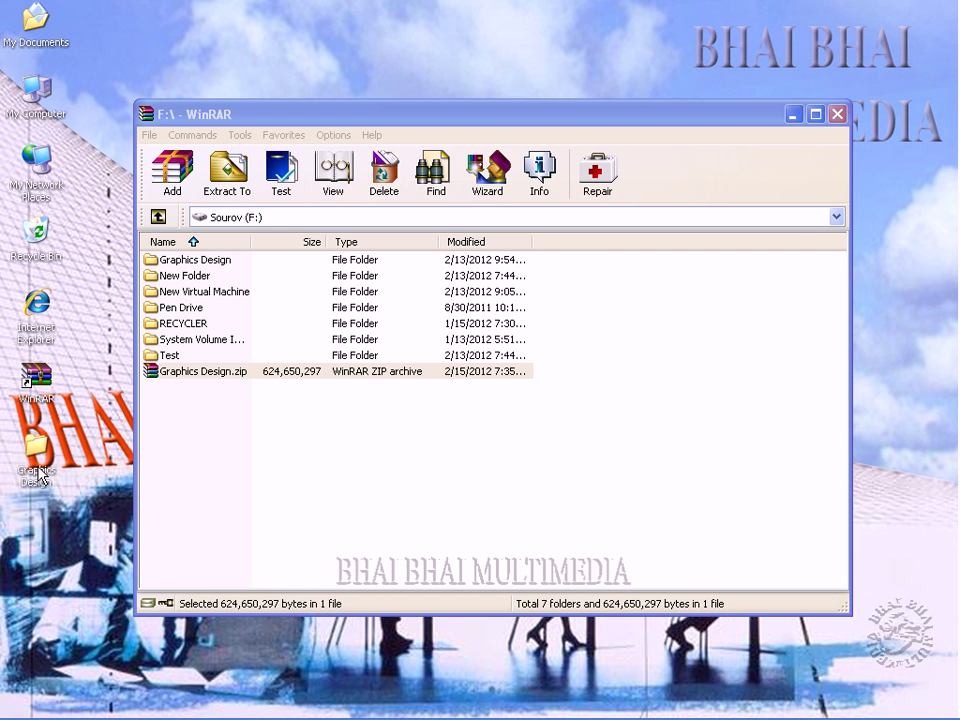
Send the extracted Graphics Design folder on the desktop to the Recycle Bin.
click(193, 420)
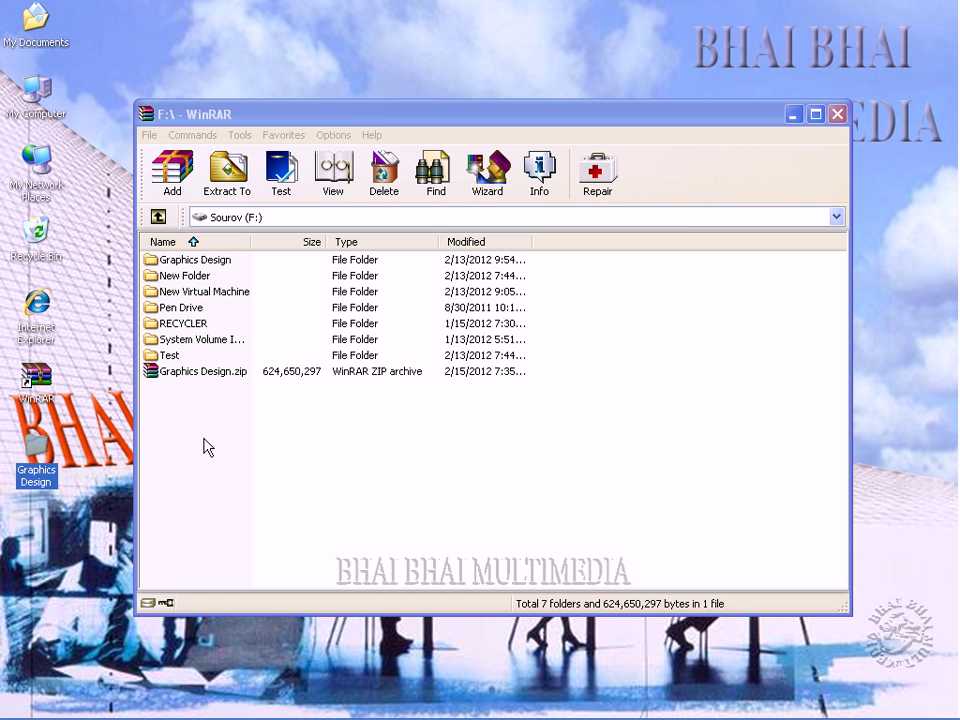
key(Delete)
click(544, 407)
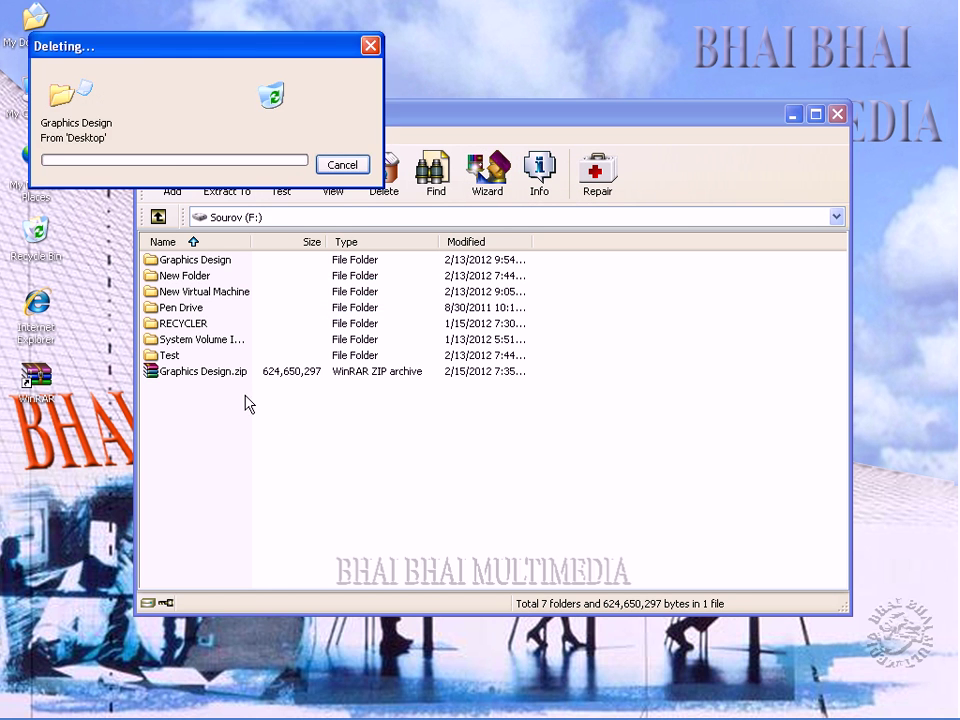
Delete Graphics Design.zip from drive F: and confirm.
click(214, 376)
key(Delete)
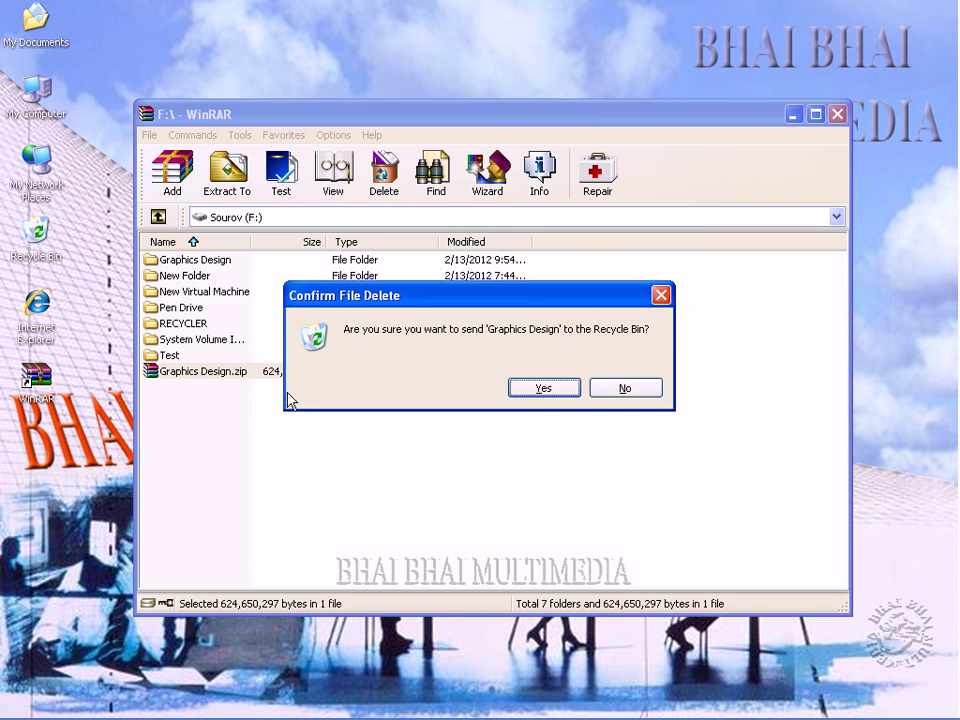
key(Return)
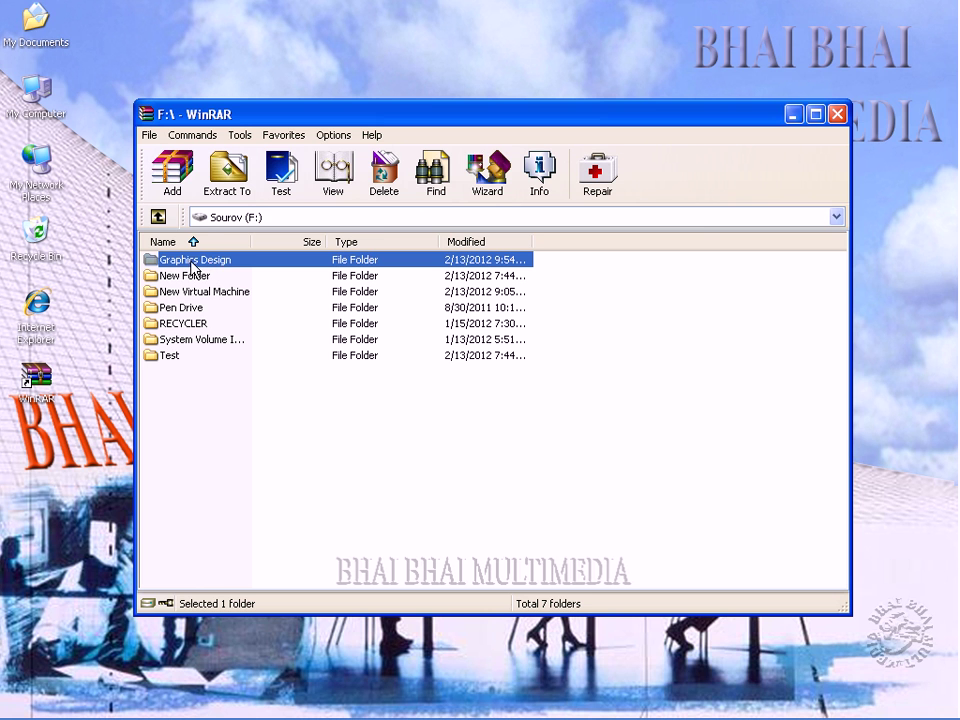
Start a new archive in the Wizard with the Graphics Design folder as its contents.
click(488, 178)
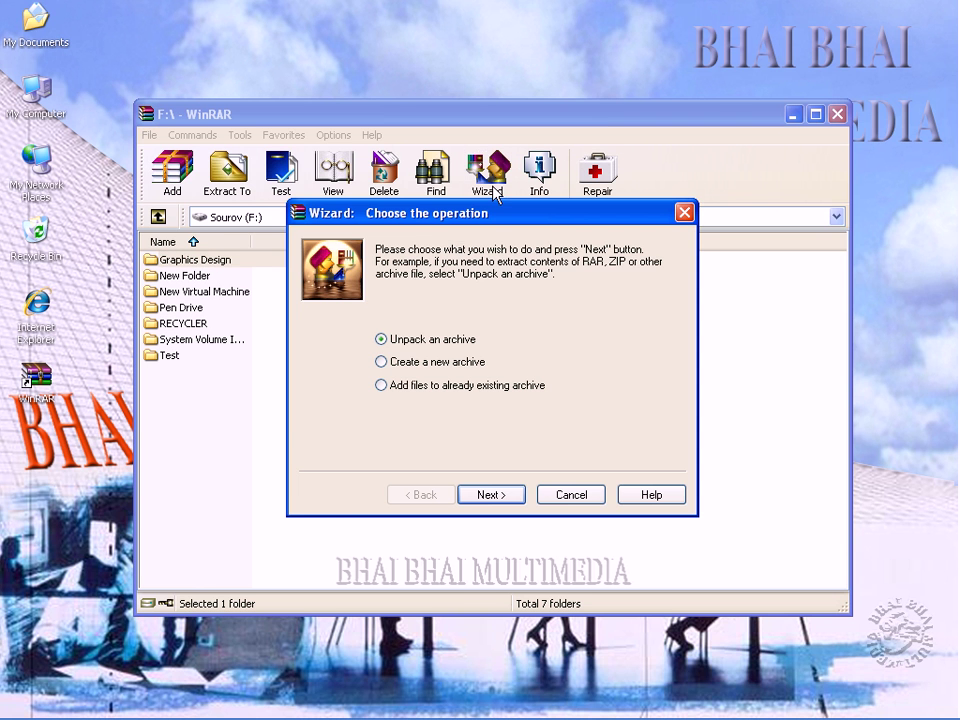
click(407, 367)
click(485, 497)
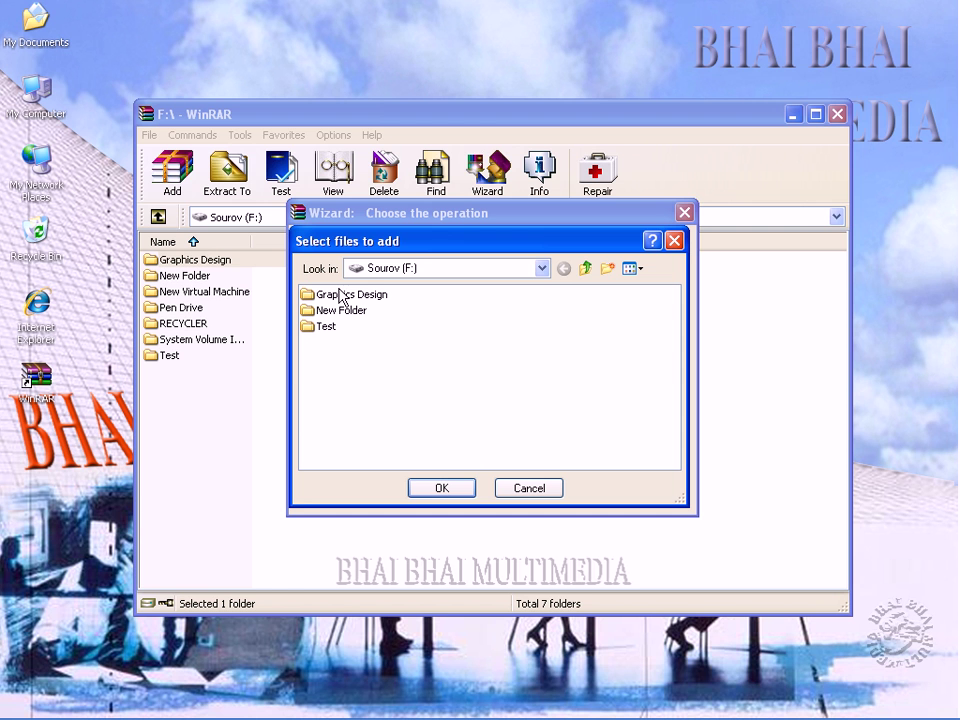
click(332, 296)
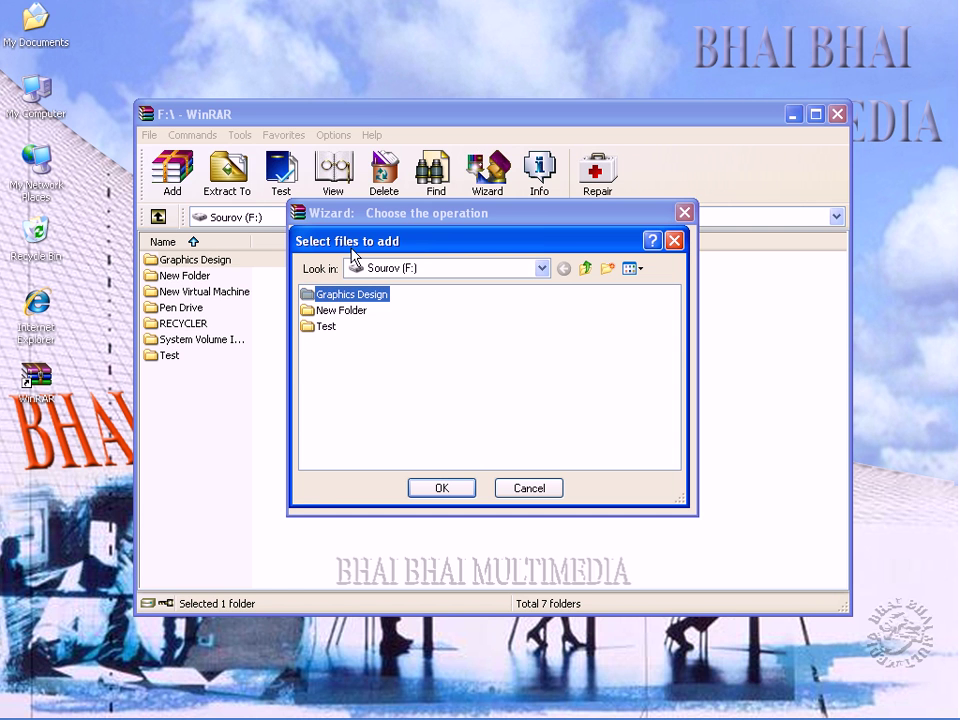
click(440, 488)
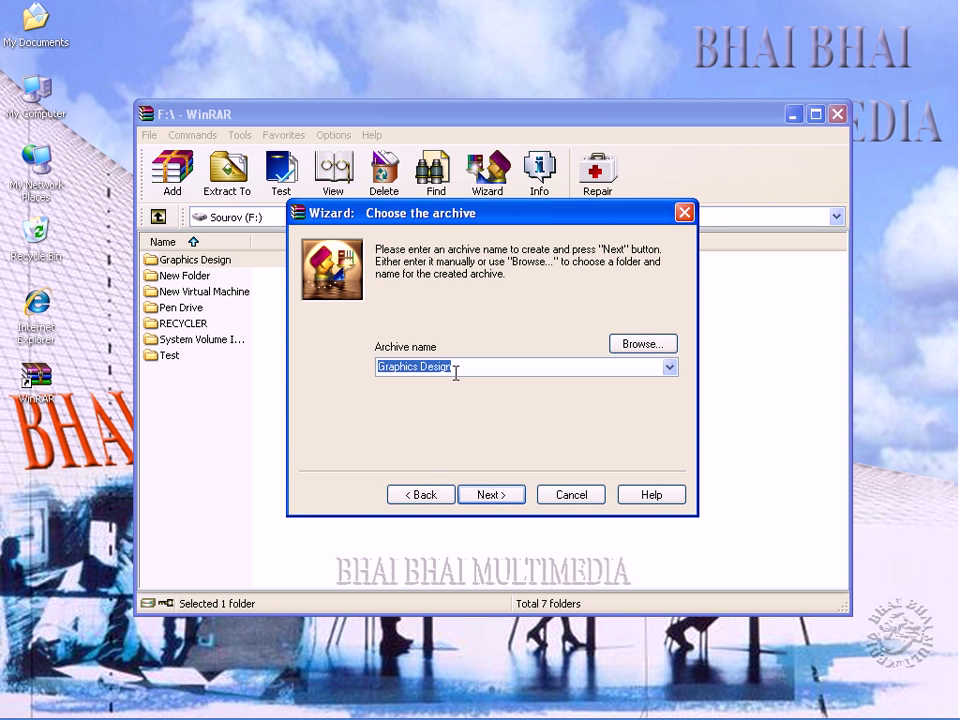
Correct the archive name to F:\Graphics Design.rar and continue to archiving options.
click(638, 344)
double_click(386, 298)
click(750, 570)
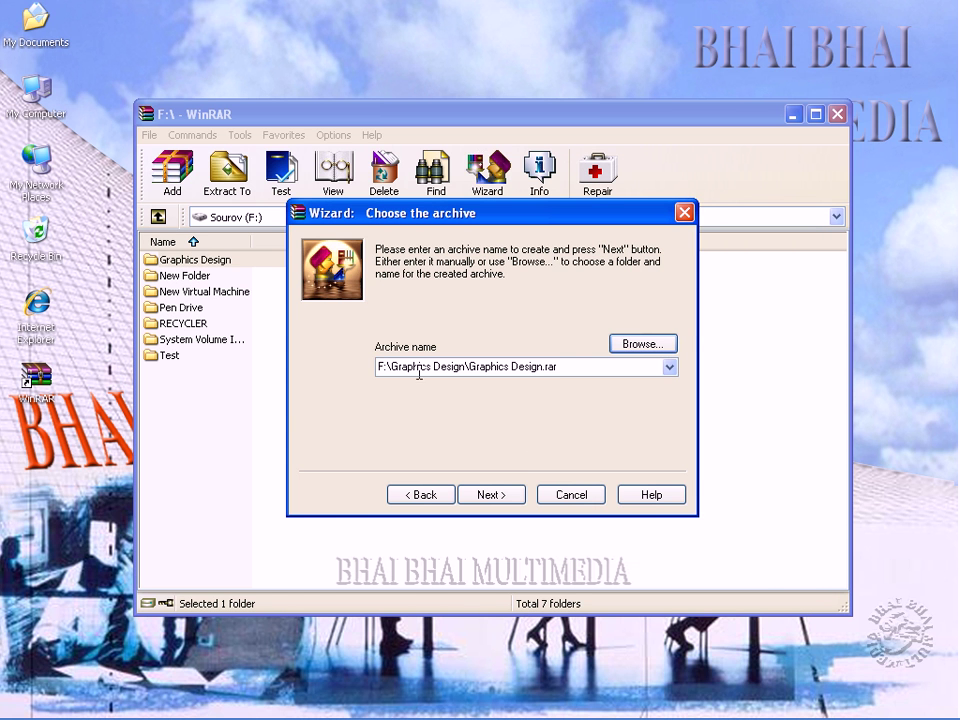
click(389, 368)
drag(390, 367, 470, 368)
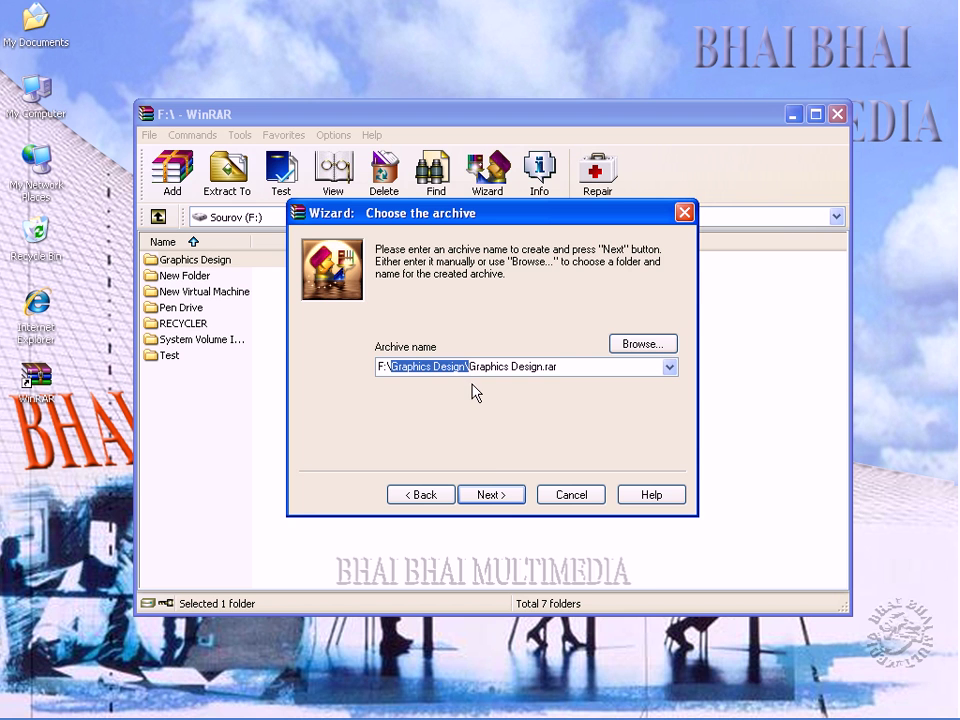
key(Delete)
click(491, 495)
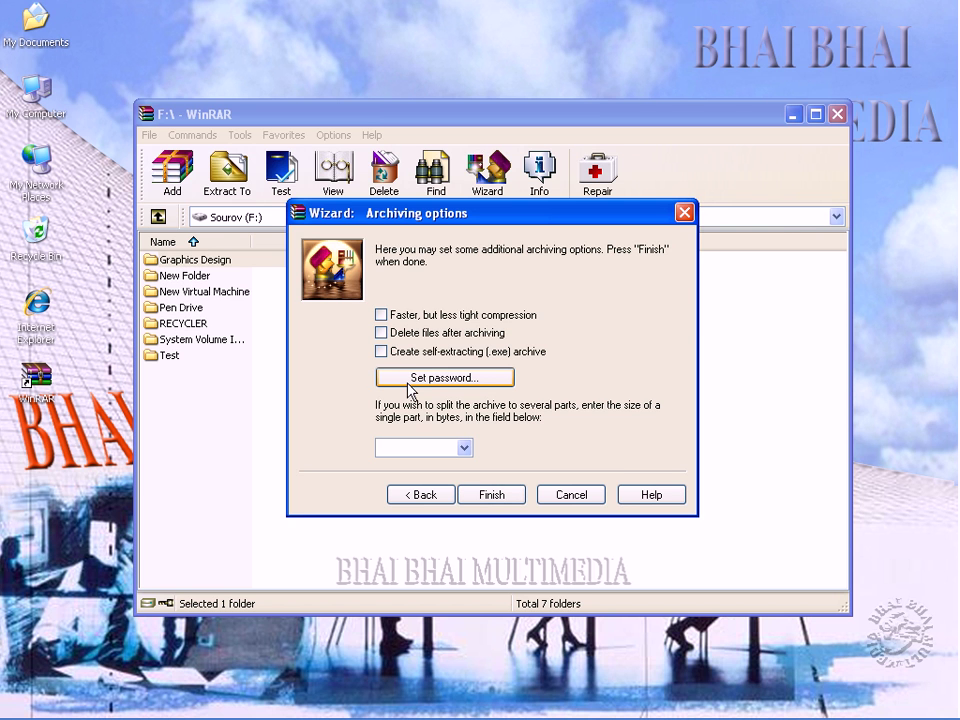
Set the archive password, entering it twice, and finish creating Graphics Design.rar.
click(410, 389)
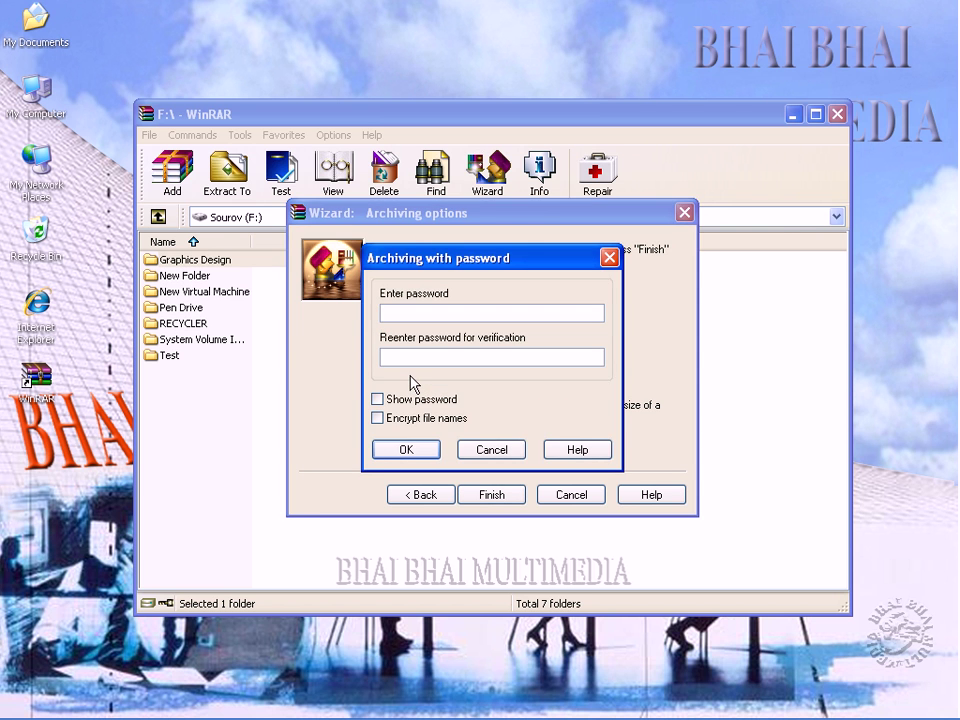
text(123)
click(455, 357)
text(123)
click(400, 450)
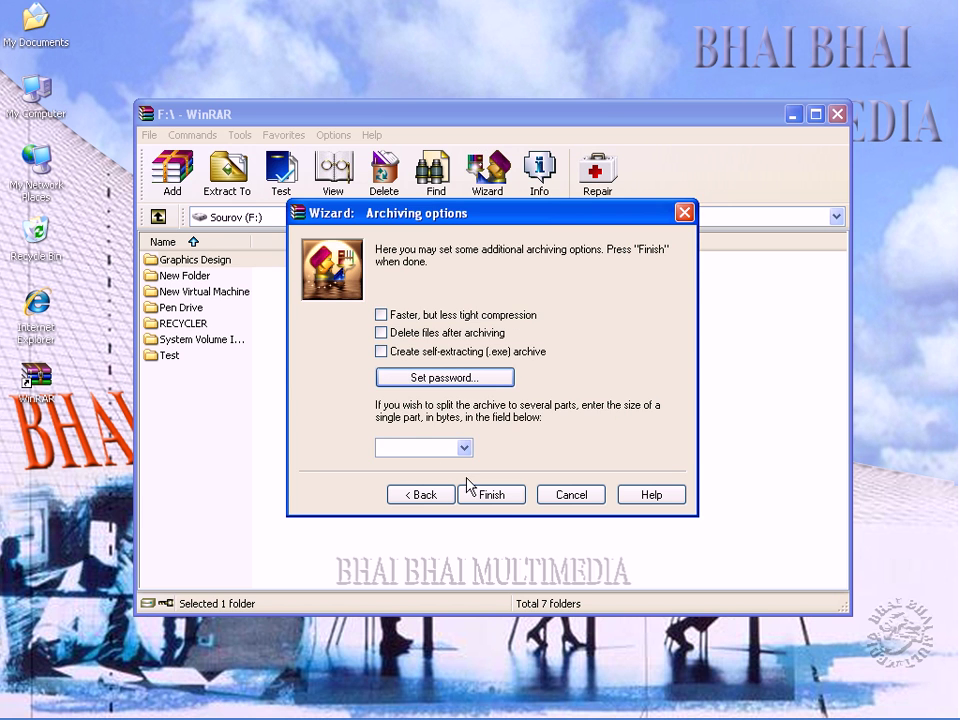
click(492, 495)
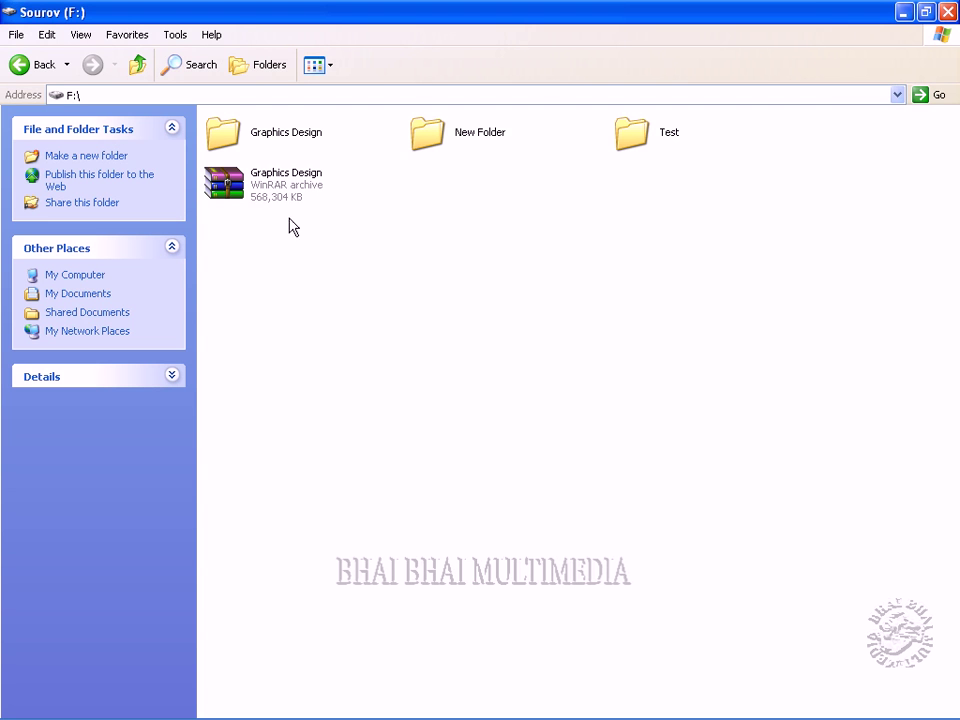
Compare the Graphics Design folder's 918 MB size with the archive's 568,304 KB.
mouse_move(264, 138)
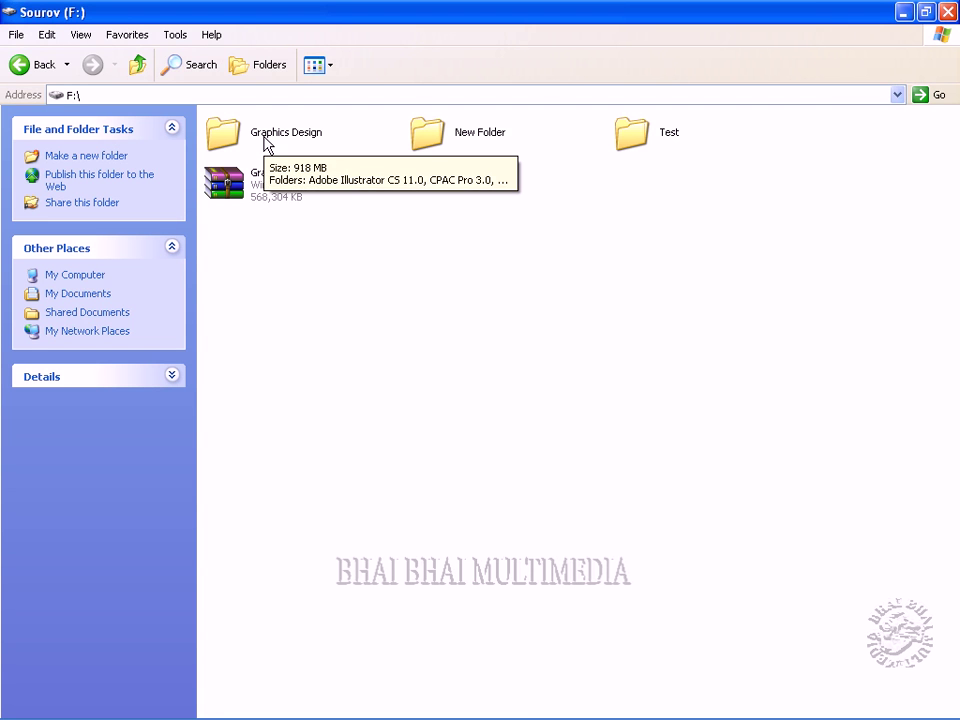
mouse_move(221, 185)
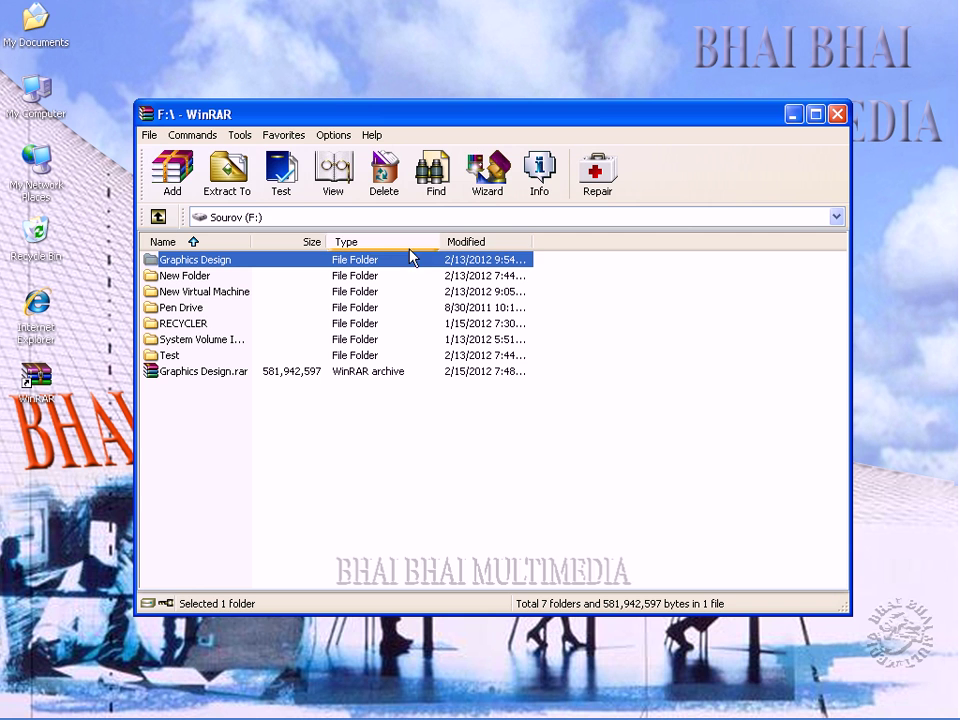
Unpack F:\Graphics Design.rar to the Desktop through the Wizard's Unpack an archive option.
click(253, 394)
click(216, 375)
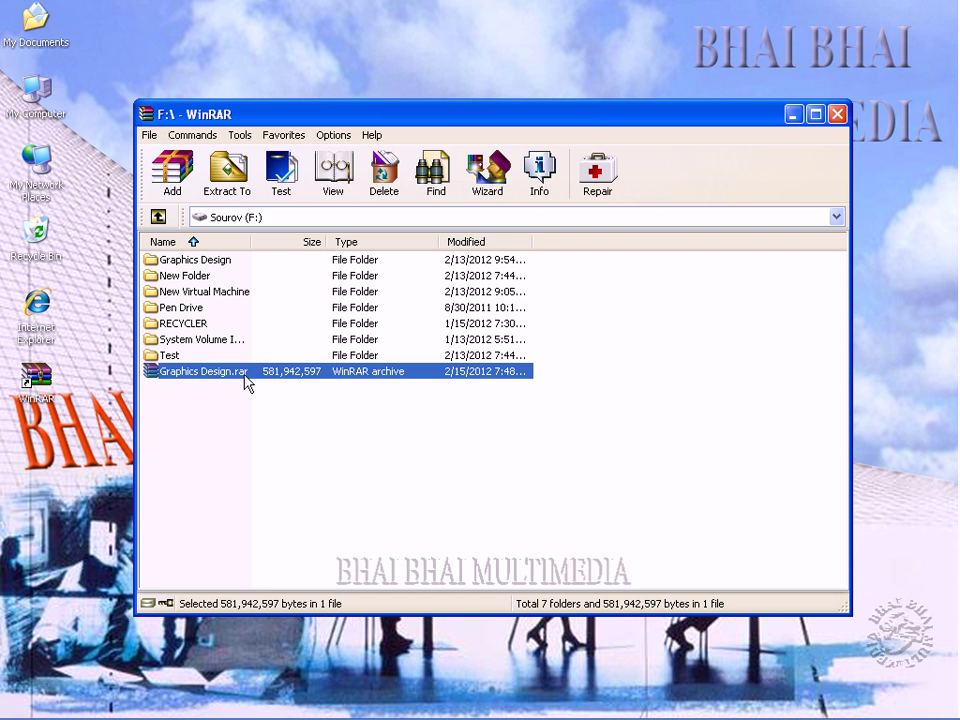
click(488, 192)
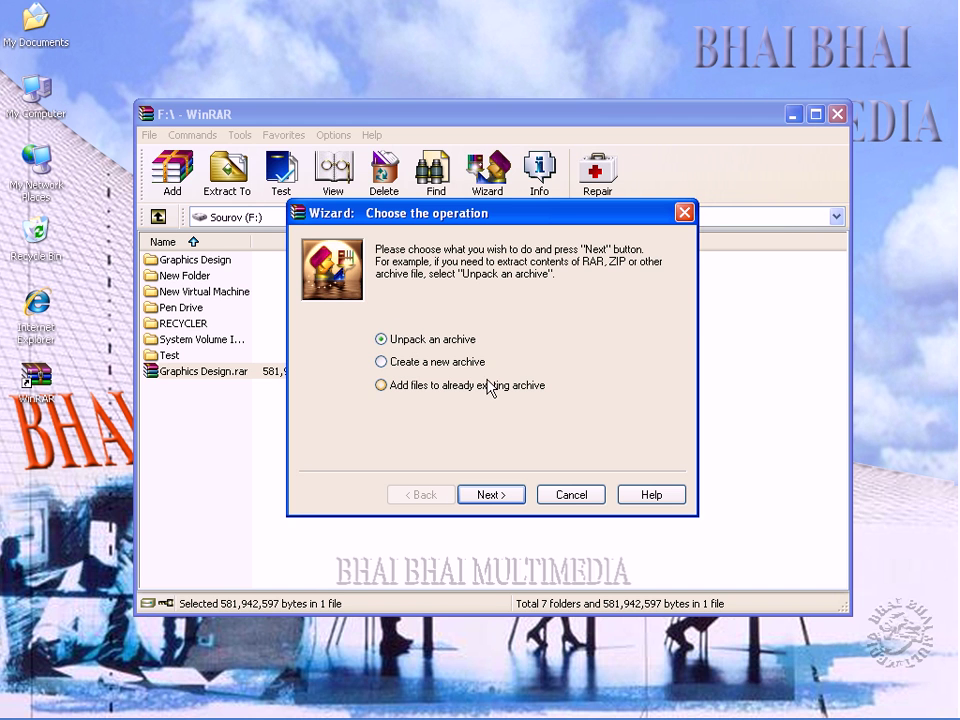
click(490, 500)
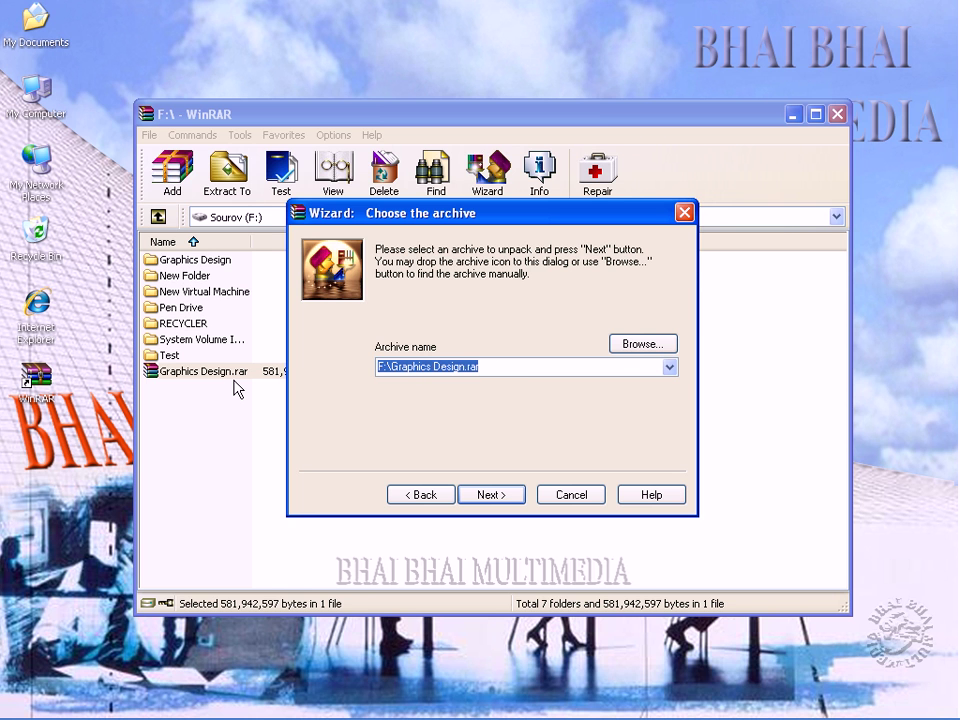
click(497, 496)
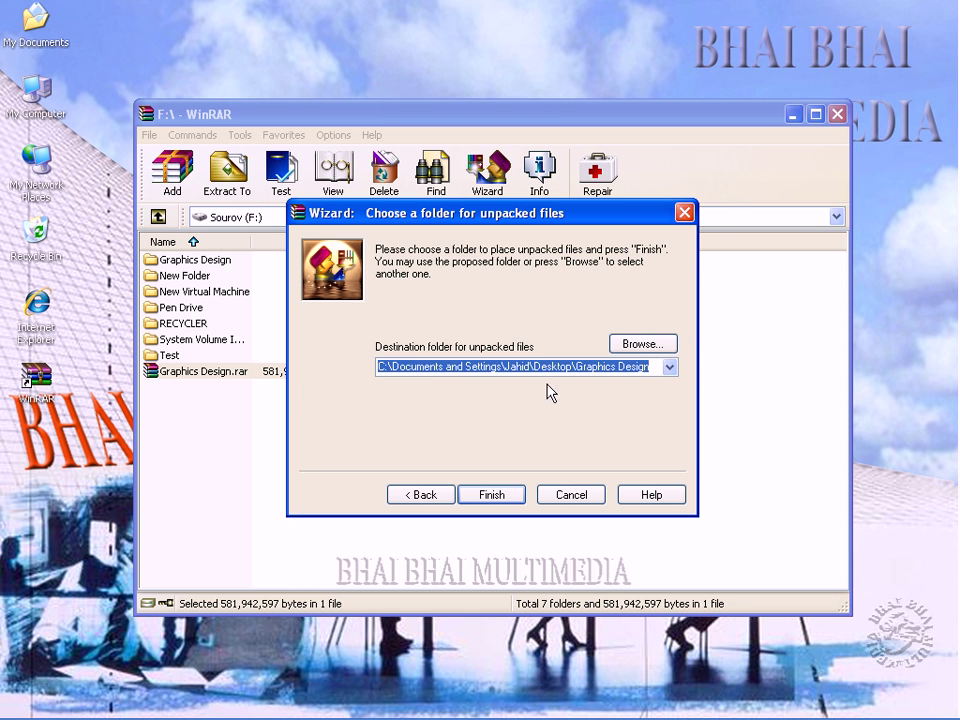
click(537, 370)
key(Right)
key(Right)
key(Right)
key(Right)
key(Right)
key(Right)
key(Right)
key(Right)
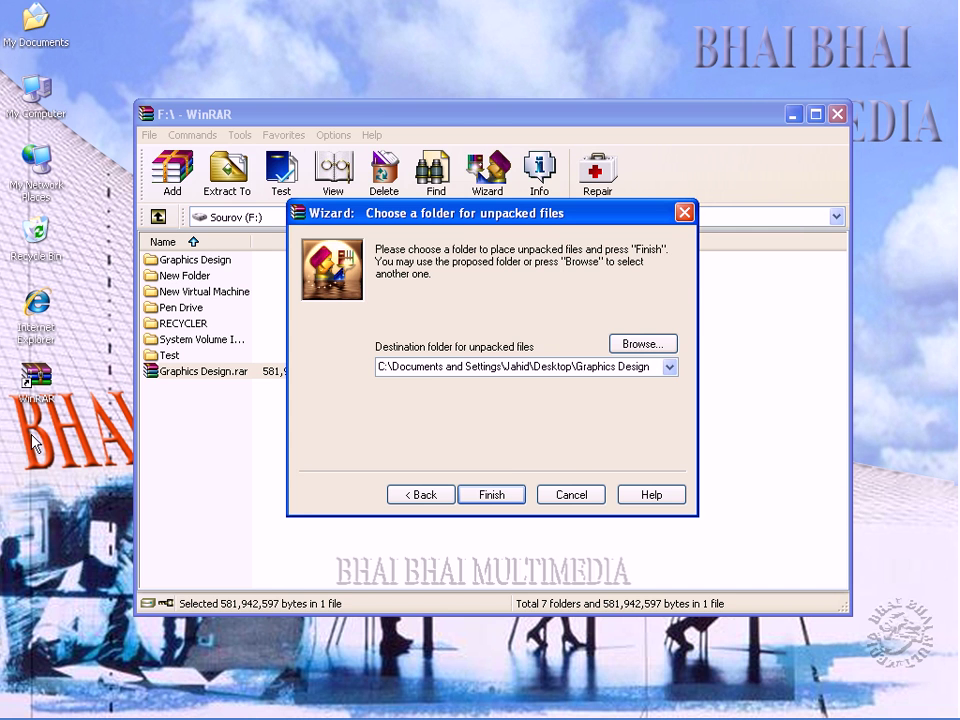
click(491, 495)
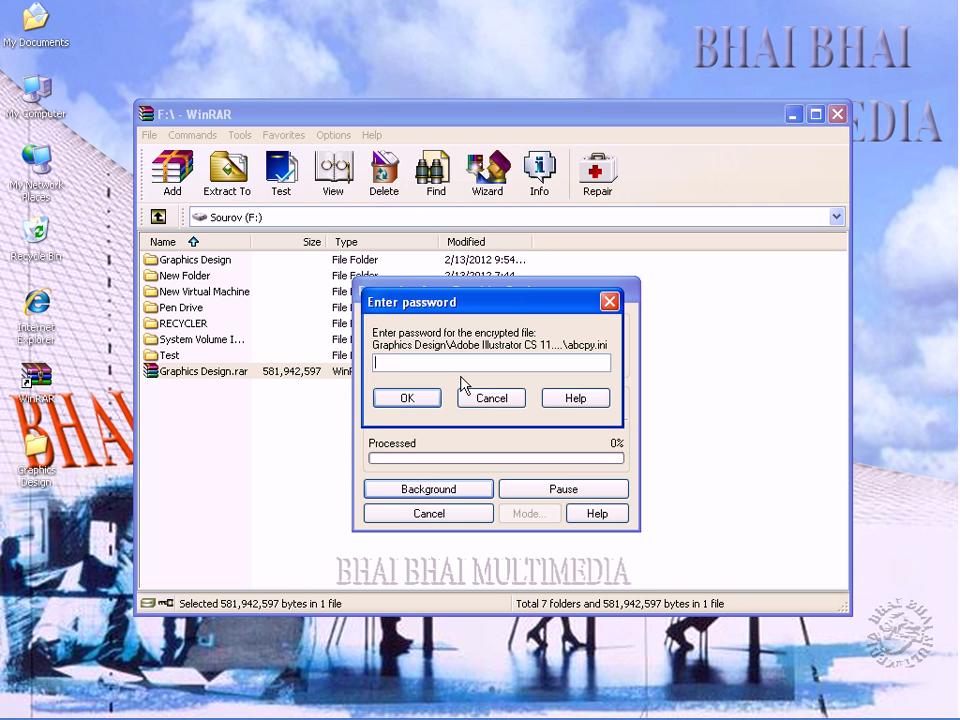
Enter the archive password so extraction of Graphics Design.rar continues.
text(***)
click(405, 399)
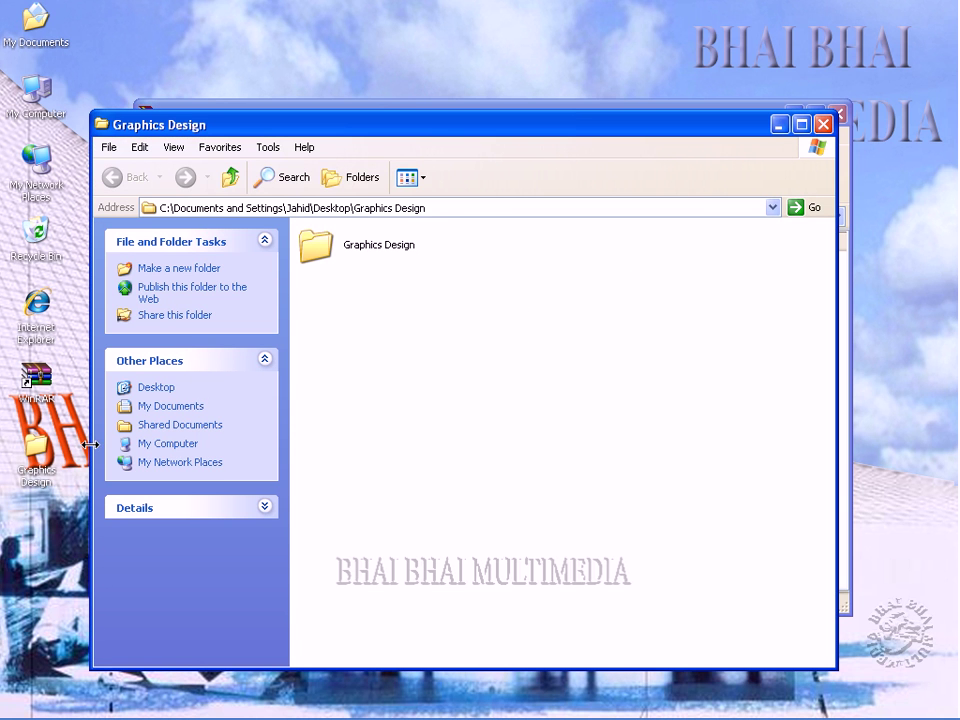
Check the unpacked folder holds Adobe Illustrator CS 11.0, CPAC Pro 3.0 and Grain Surgery 2.
double_click(352, 248)
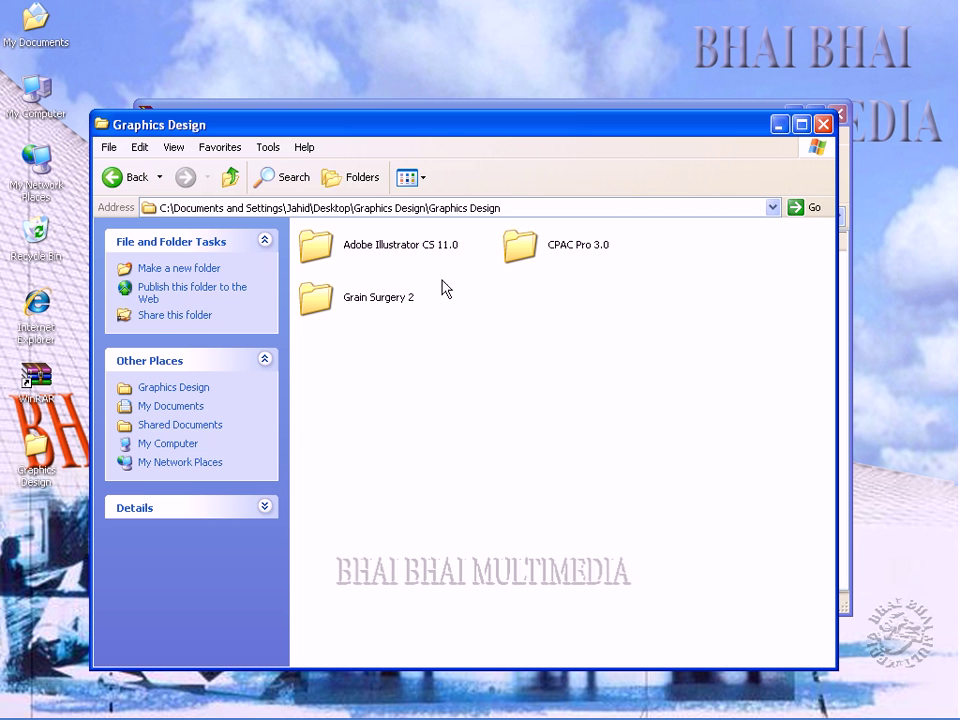
click(823, 124)
click(38, 472)
double_click(38, 472)
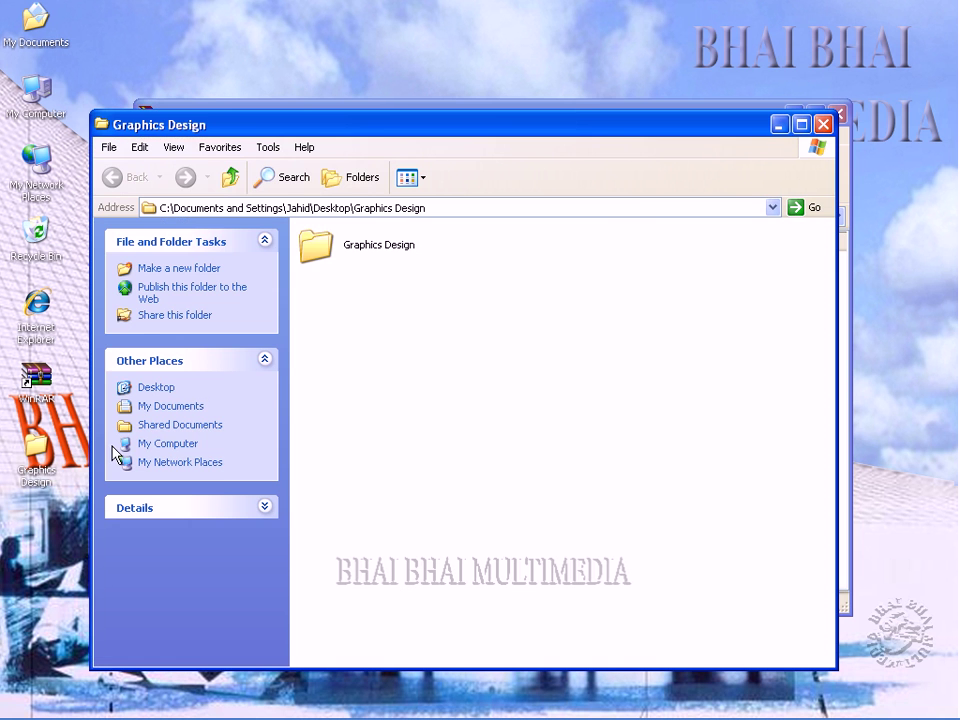
click(822, 124)
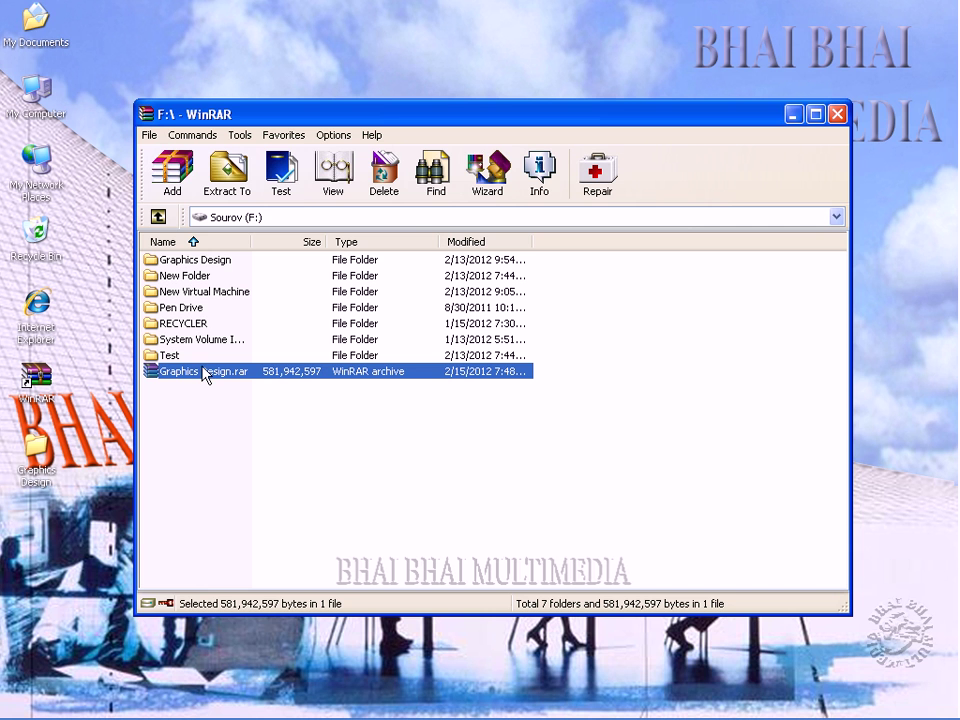
Test Graphics Design.rar with the archive password and confirm no errors were found.
click(281, 195)
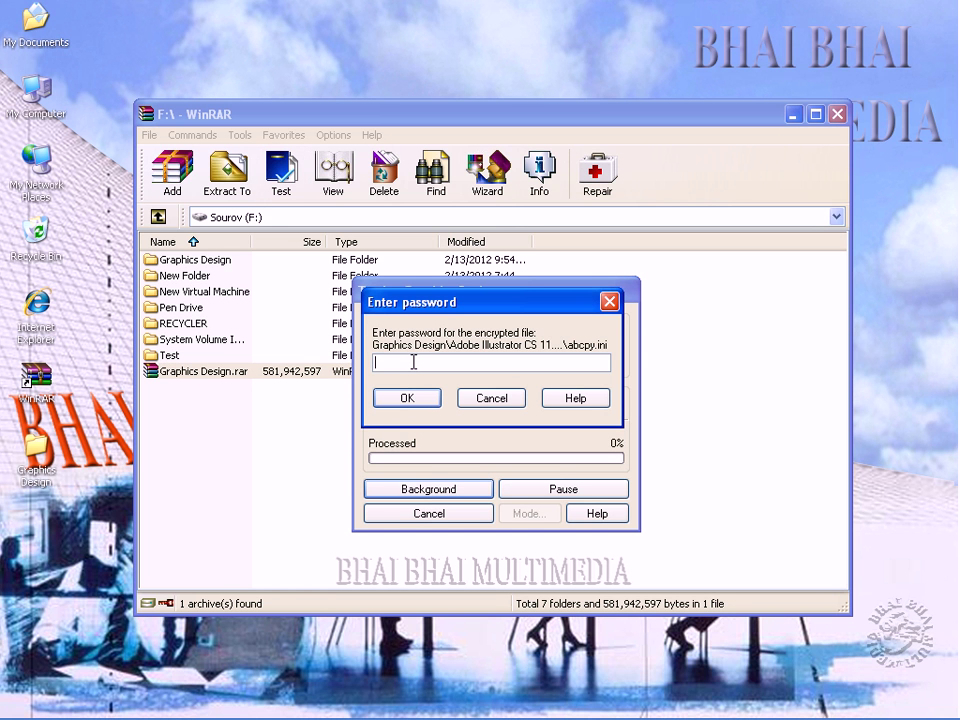
text(123)
click(405, 399)
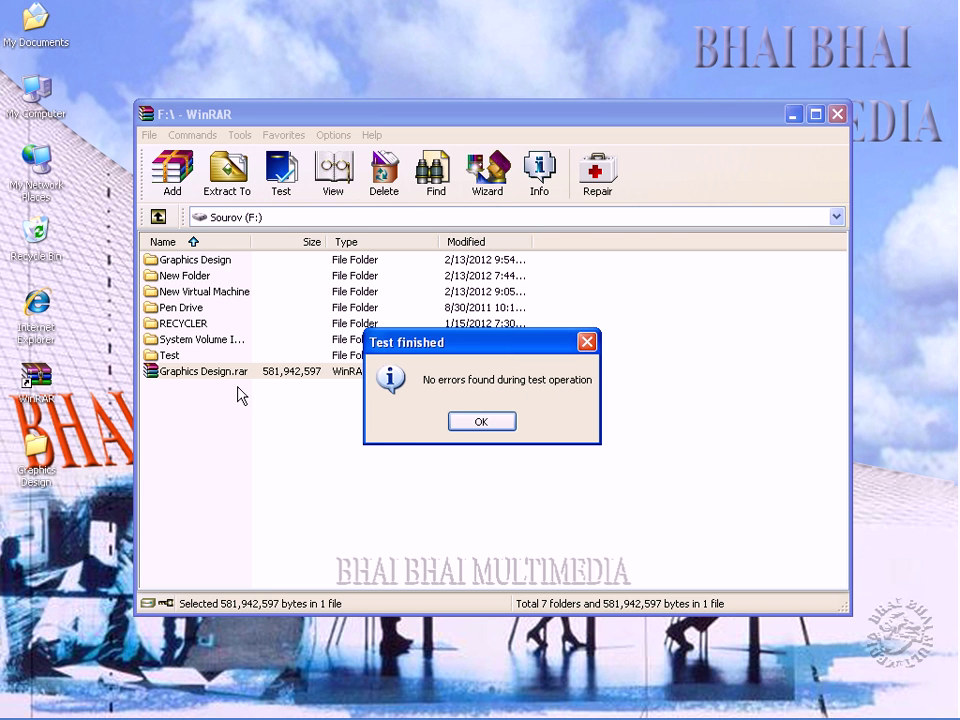
click(463, 422)
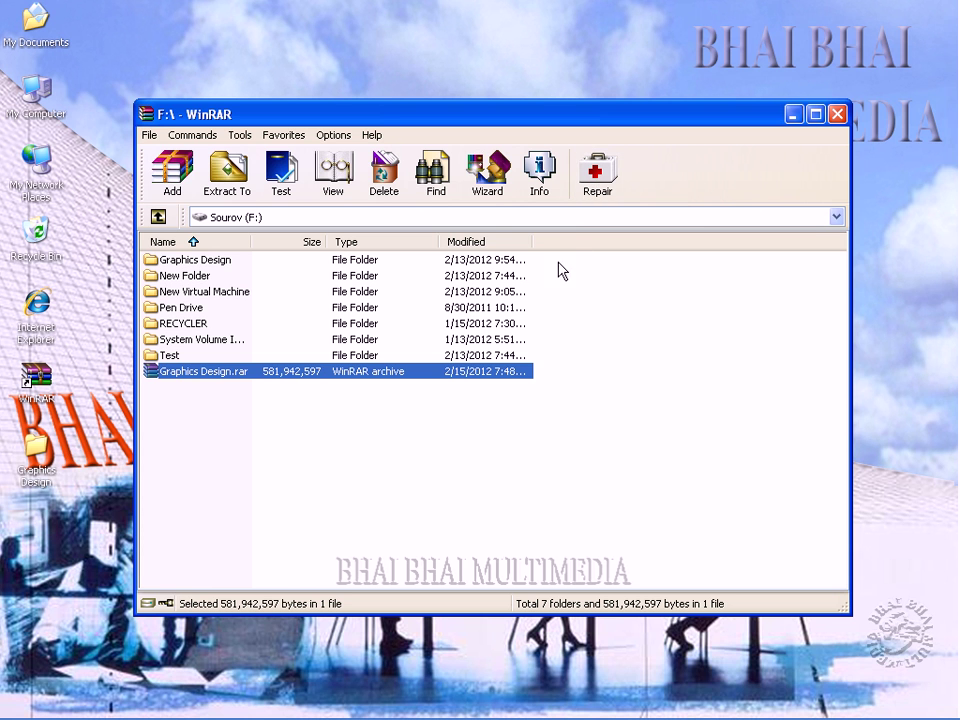
click(335, 178)
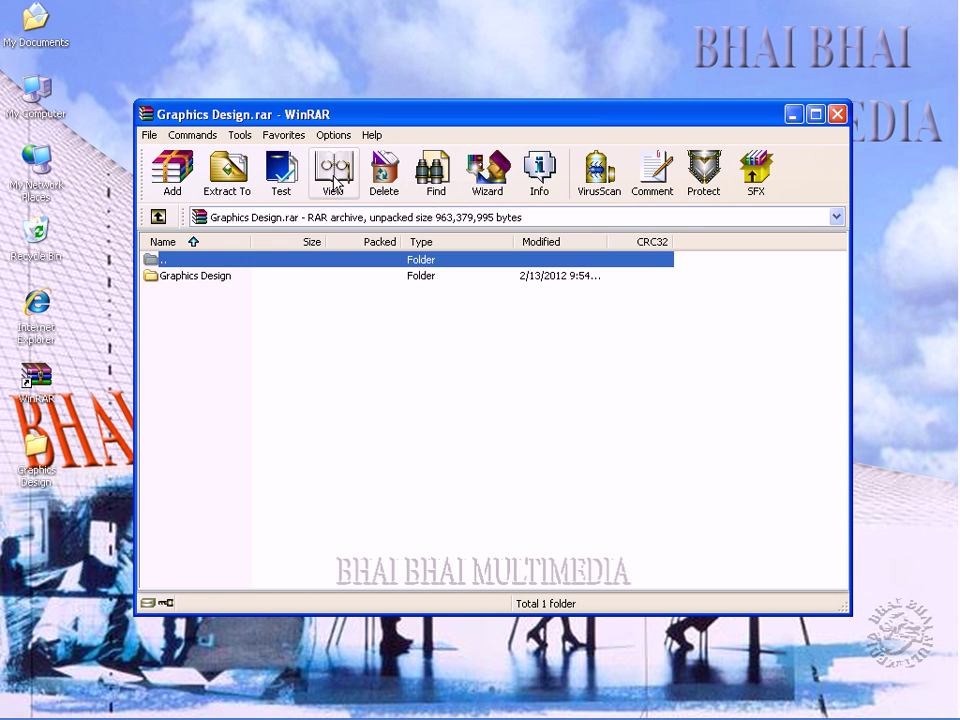
click(157, 218)
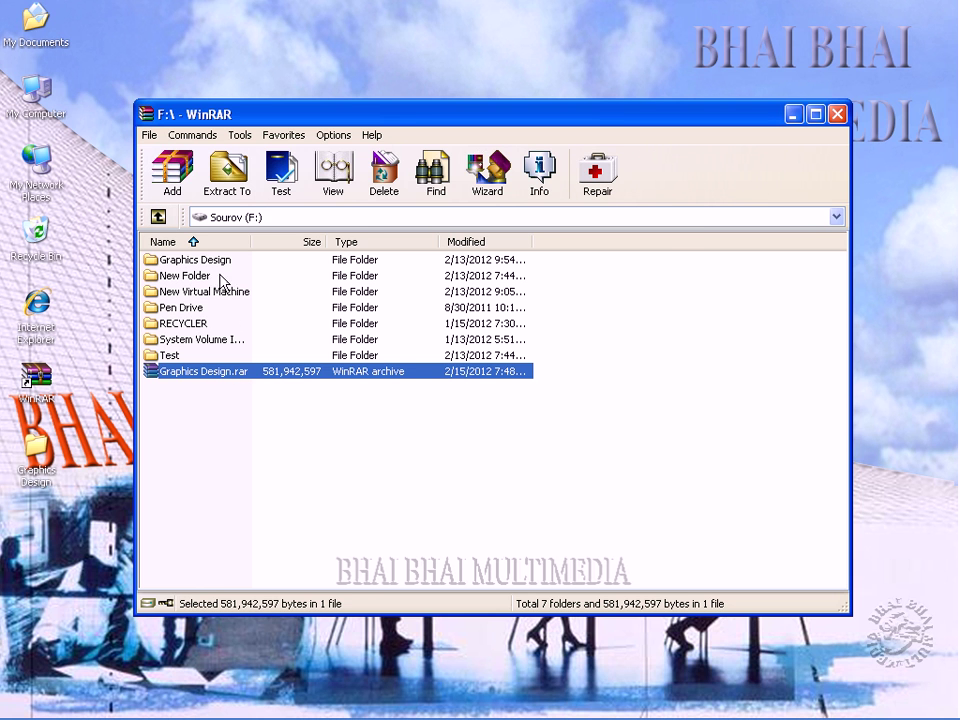
click(334, 202)
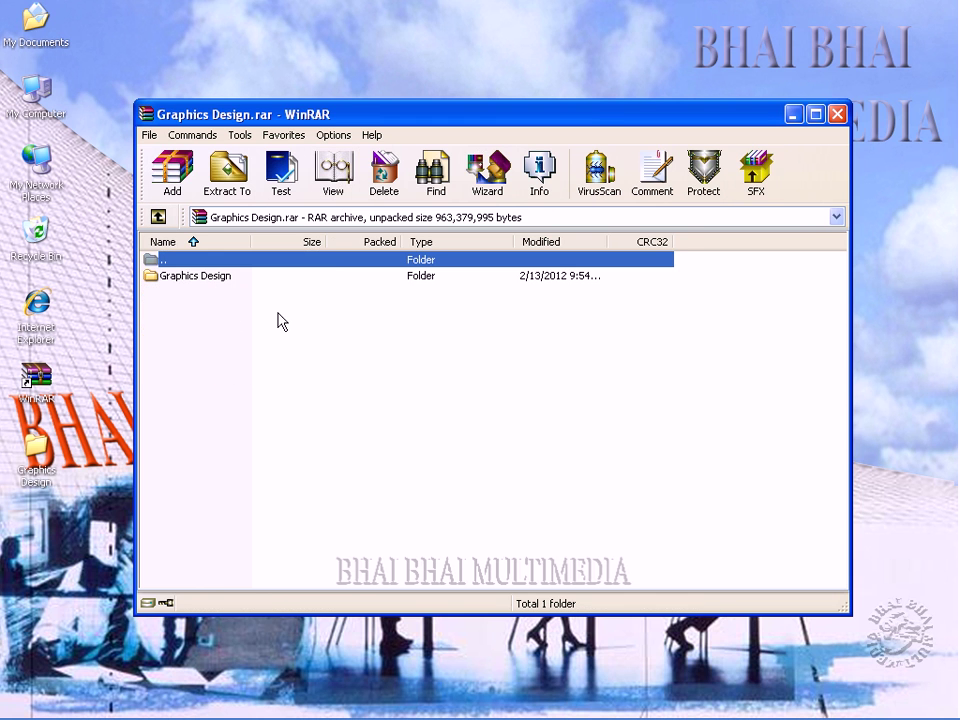
double_click(195, 276)
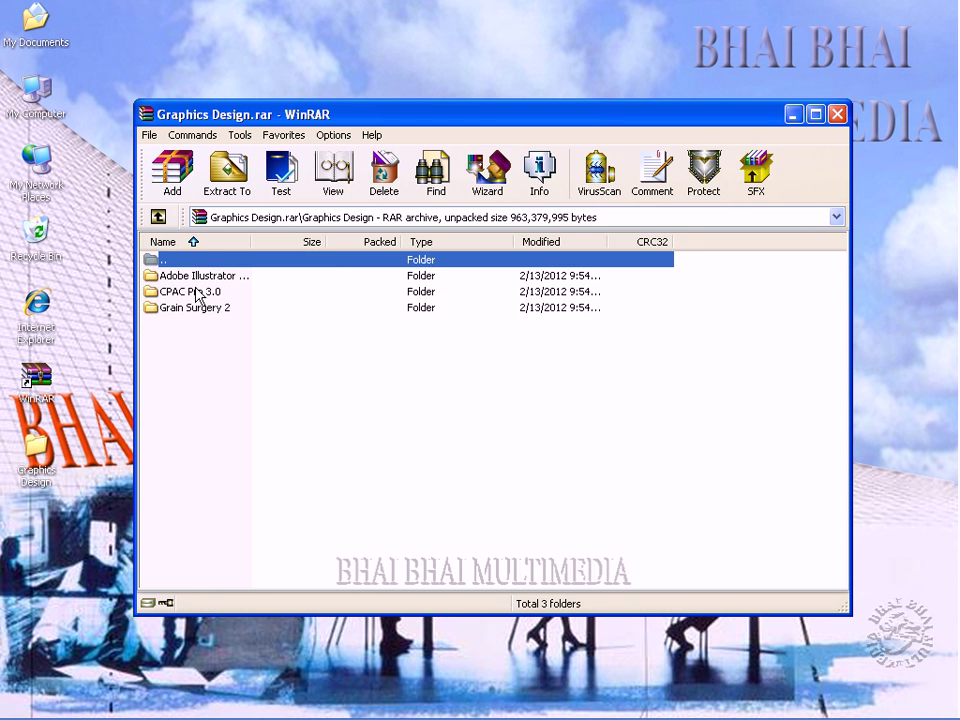
click(157, 218)
click(157, 218)
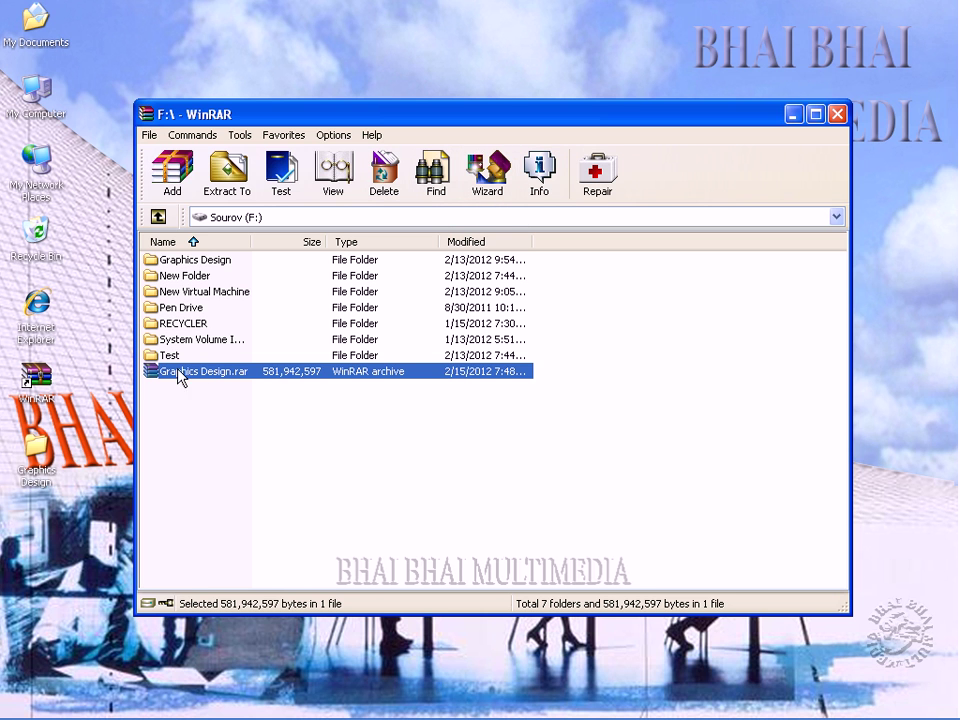
click(546, 177)
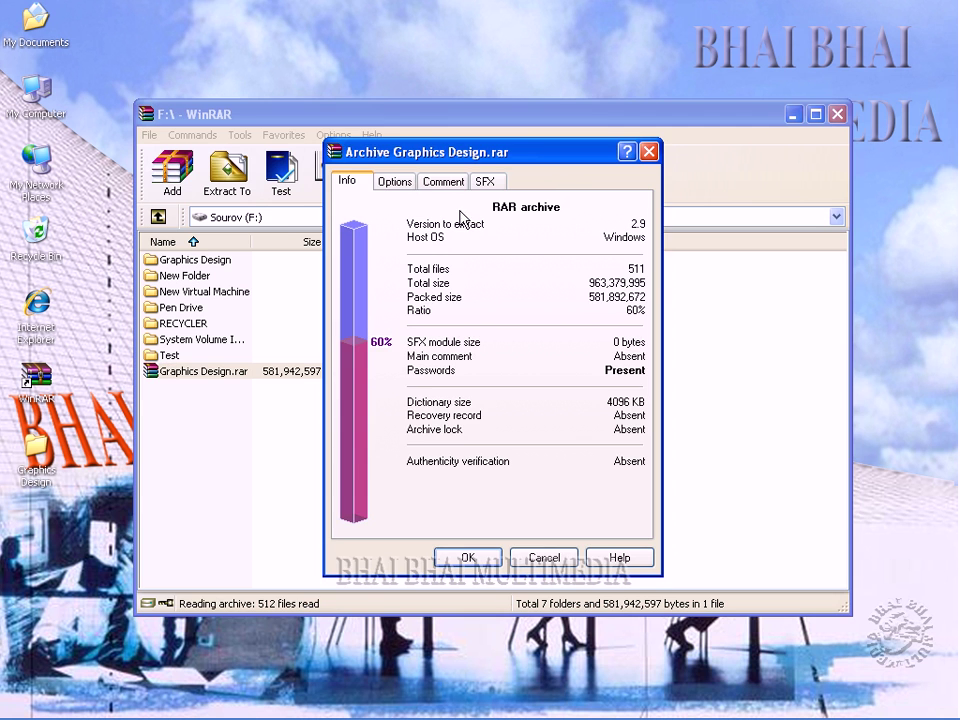
click(541, 558)
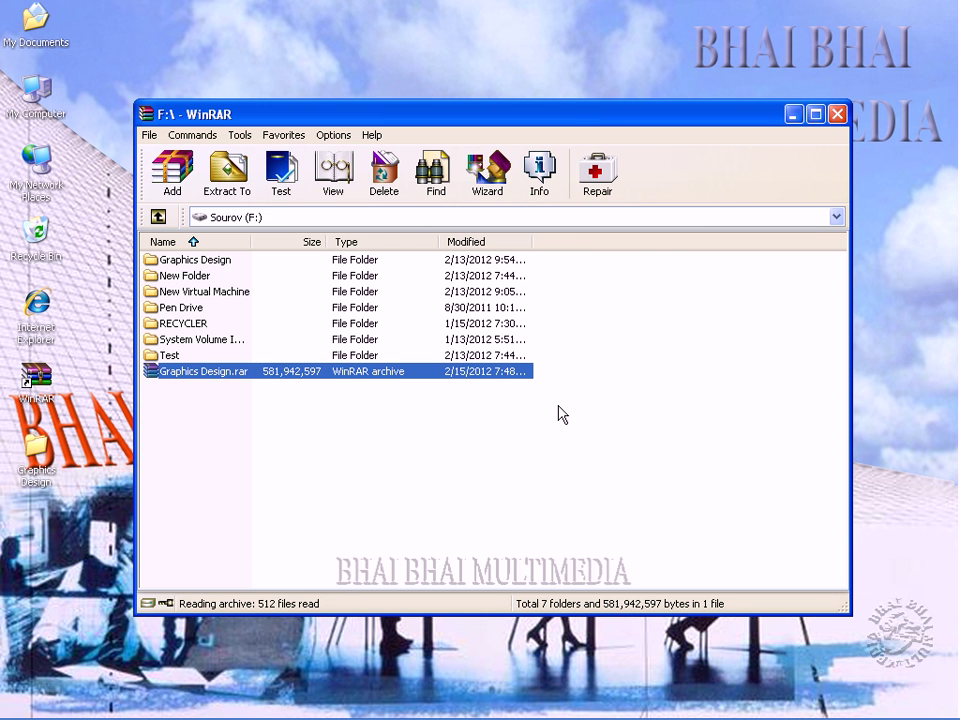